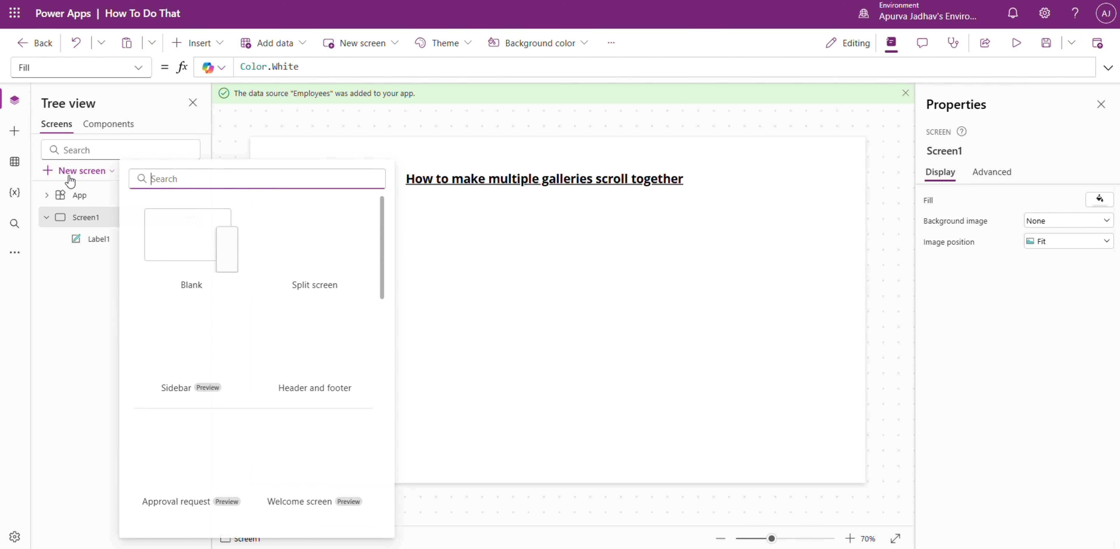
Step: Add a new screen based on the Scrollable template
{"action": "scroll", "coordinate": [198, 294], "scroll_direction": "down", "scroll_amount": 10}
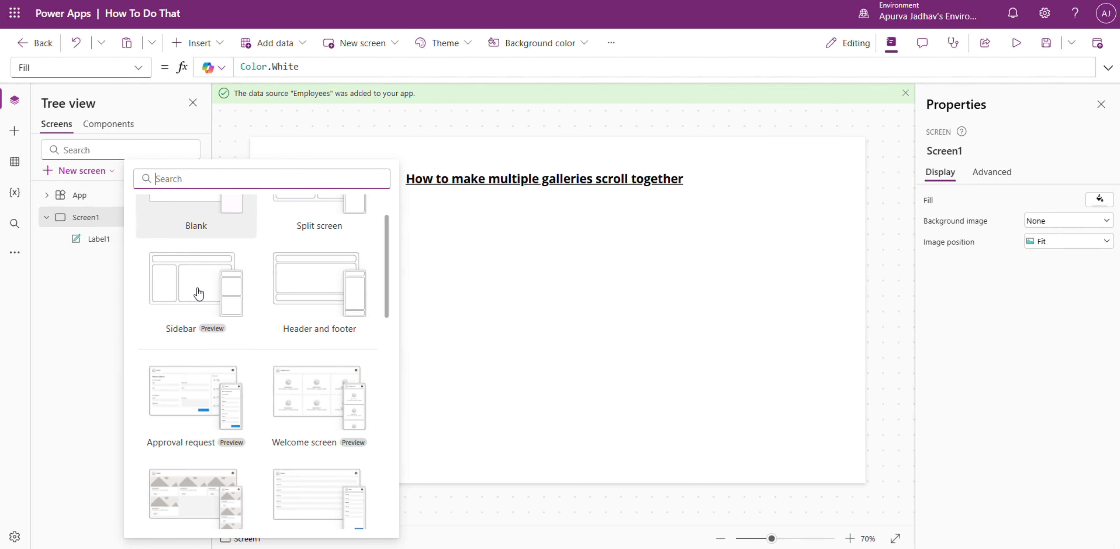
{"action": "scroll", "coordinate": [198, 294], "scroll_direction": "down", "scroll_amount": 2}
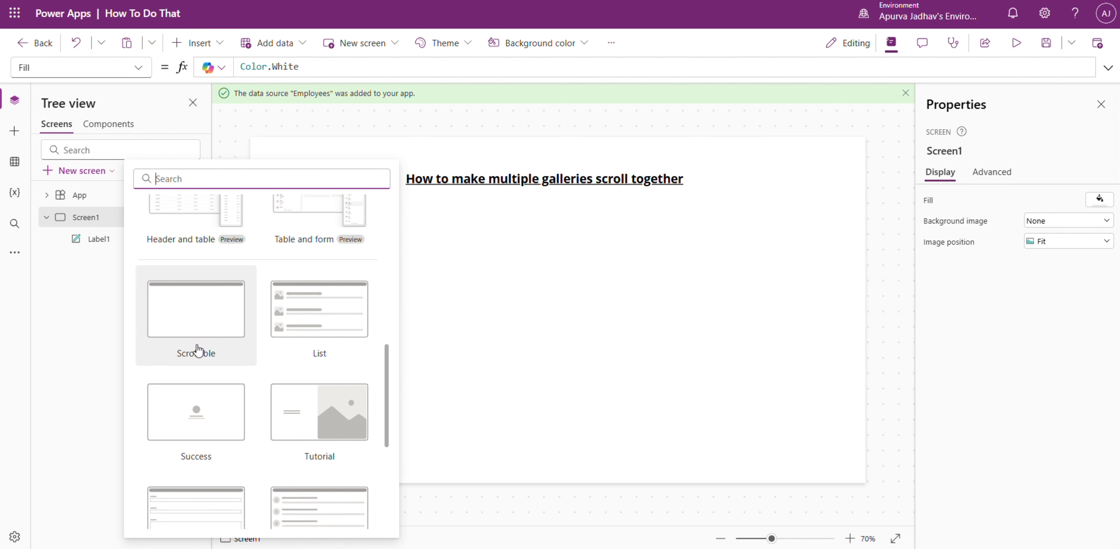
{"action": "left_click", "coordinate": [197, 344]}
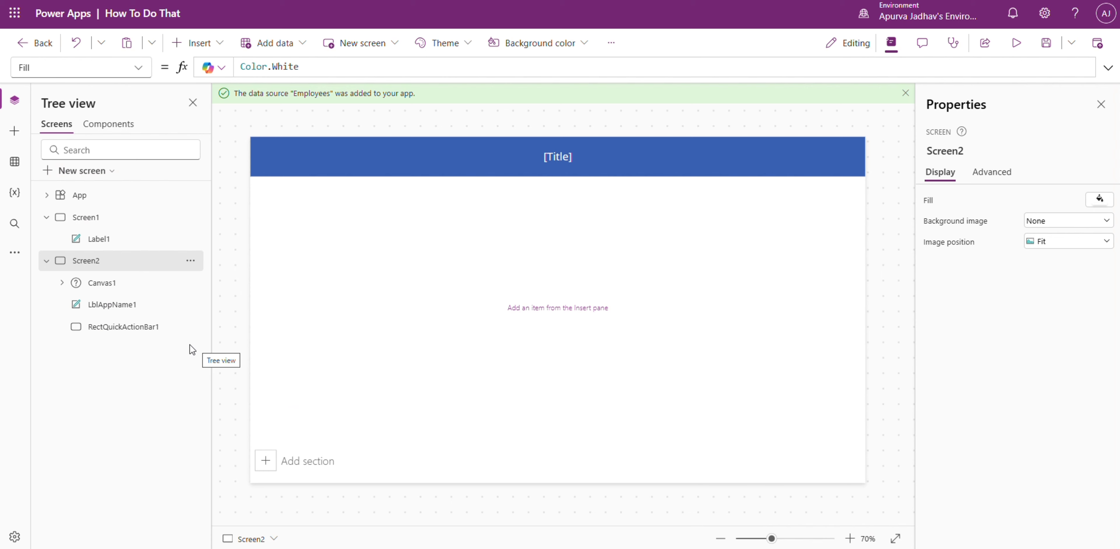
Step: Cut the Canvas1 fluid grid from Screen2, paste it into Screen1, and delete Screen2
{"action": "left_click", "coordinate": [63, 284]}
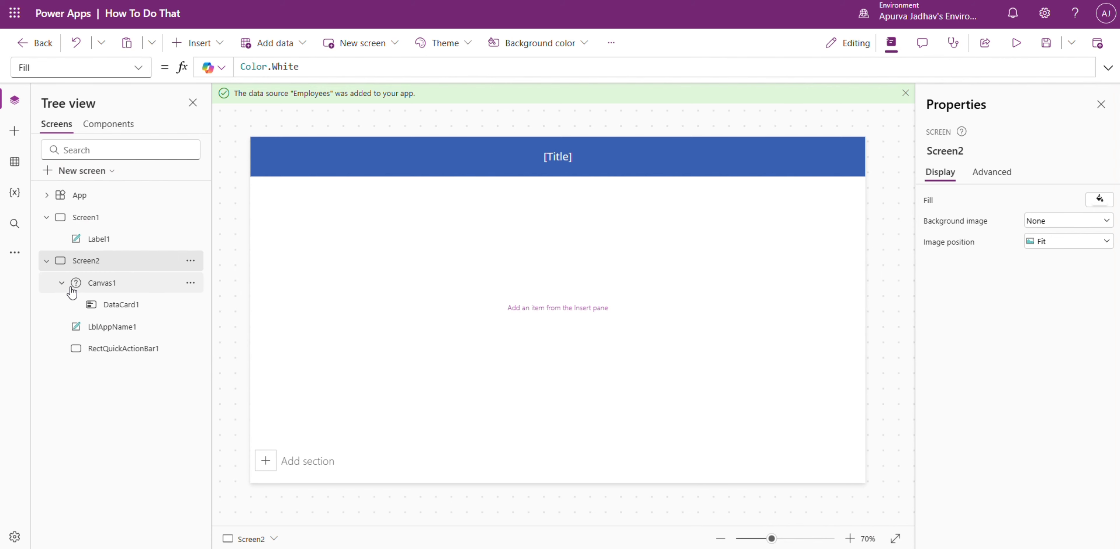
{"action": "left_click", "coordinate": [102, 287]}
{"action": "right_click", "coordinate": [102, 288]}
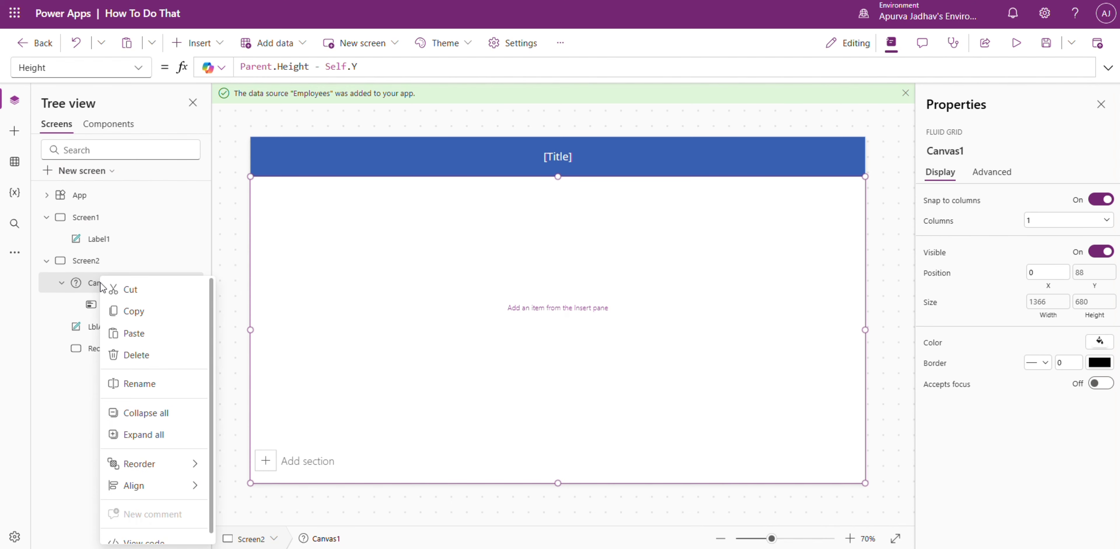
{"action": "left_click", "coordinate": [118, 296]}
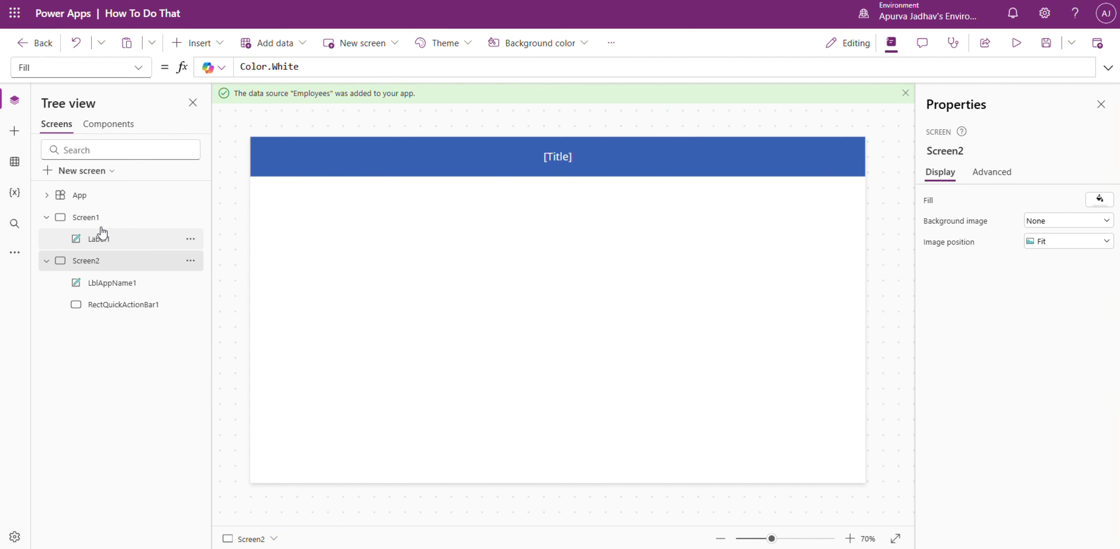
{"action": "left_click", "coordinate": [98, 218]}
{"action": "right_click", "coordinate": [100, 221]}
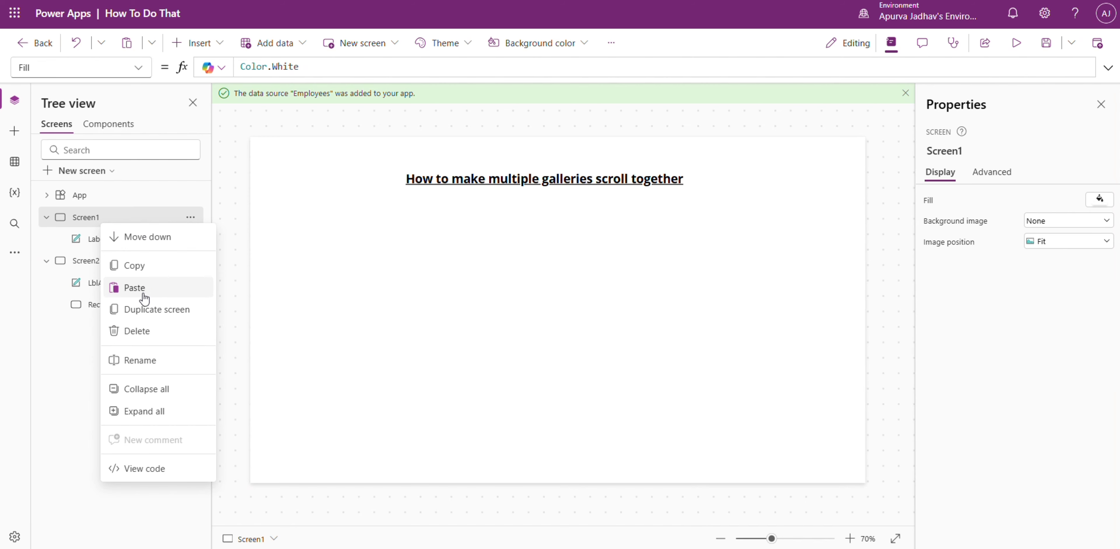
{"action": "left_click", "coordinate": [135, 288]}
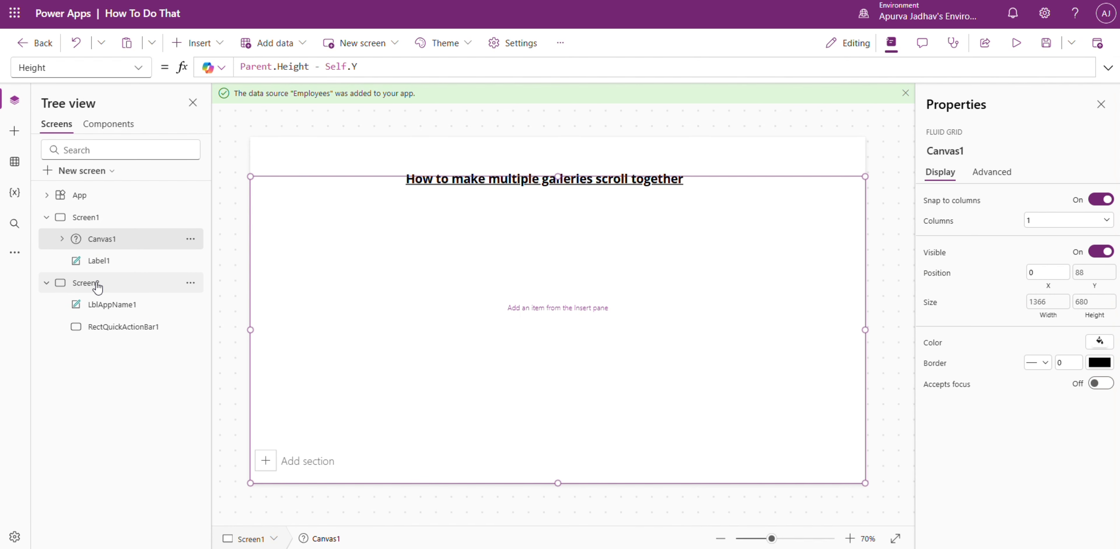
{"action": "right_click", "coordinate": [97, 287]}
{"action": "left_click", "coordinate": [139, 390]}
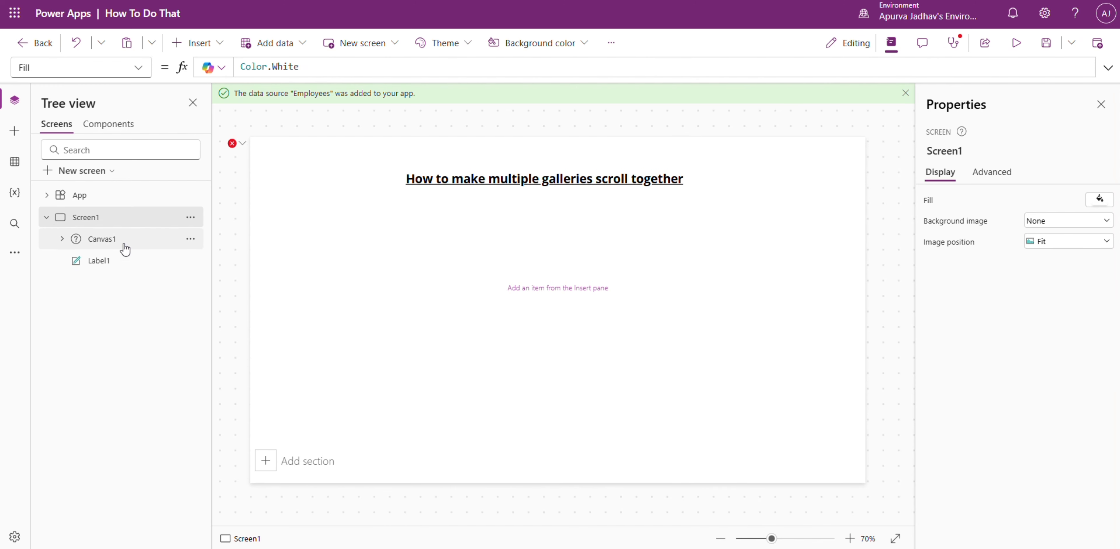
Step: Move the title label to the top of Screen1 at Y 0 and stretch Canvas1 up to Y 74, replacing its broken Y formula
{"action": "left_click", "coordinate": [232, 144]}
{"action": "left_click", "coordinate": [244, 159]}
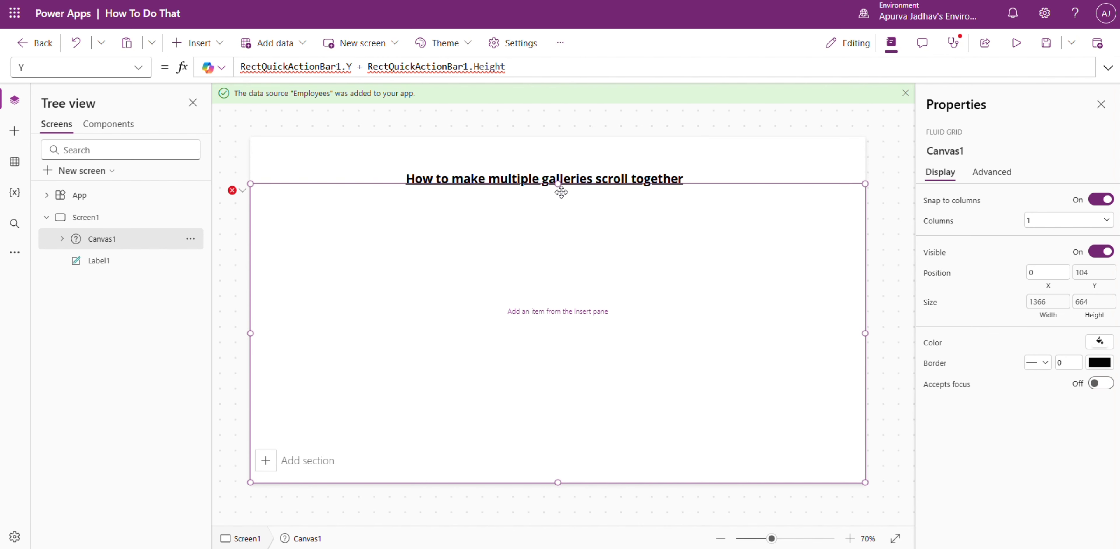
{"action": "left_click", "coordinate": [587, 176]}
{"action": "left_click_drag", "start_coordinate": [588, 176], "coordinate": [592, 146]}
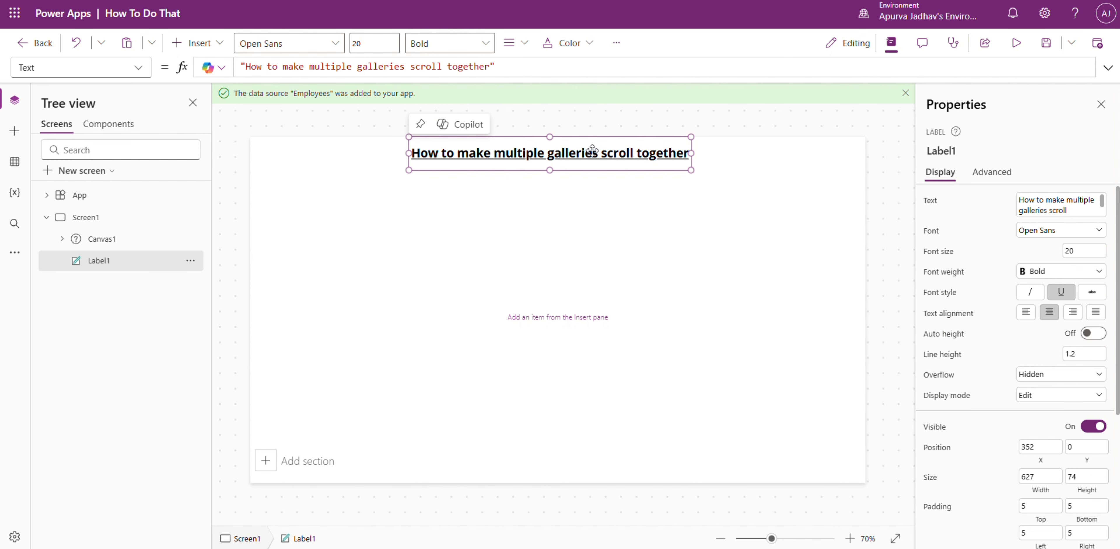
{"action": "left_click", "coordinate": [555, 266]}
{"action": "left_click_drag", "start_coordinate": [557, 201], "coordinate": [559, 168]}
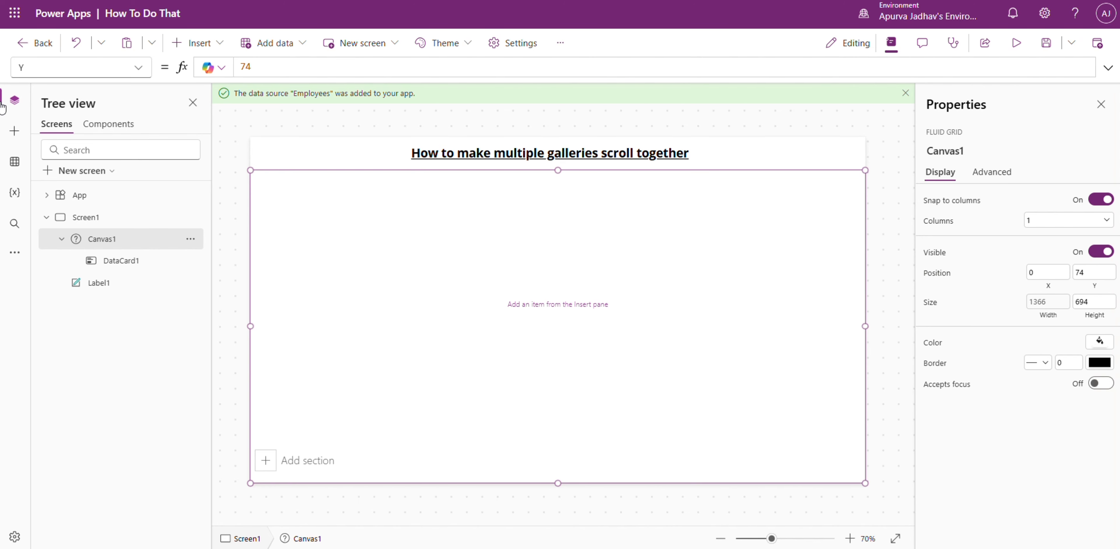
Step: Insert two vertical galleries and move both of them into DataCard1 inside Canvas1
{"action": "left_click", "coordinate": [14, 131]}
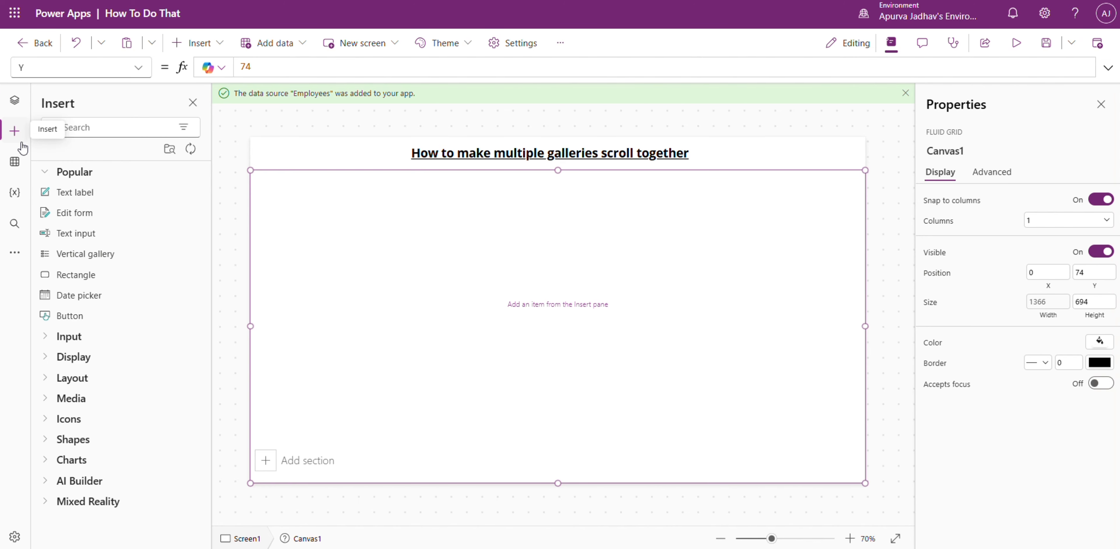
{"action": "left_click", "coordinate": [86, 253]}
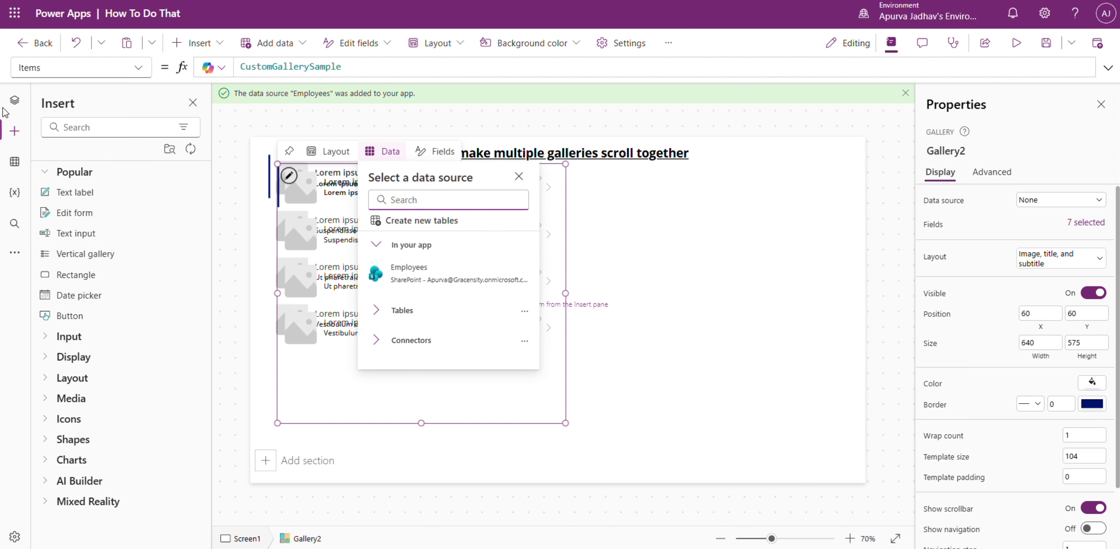
{"action": "left_click", "coordinate": [14, 100]}
{"action": "left_click", "coordinate": [95, 267]}
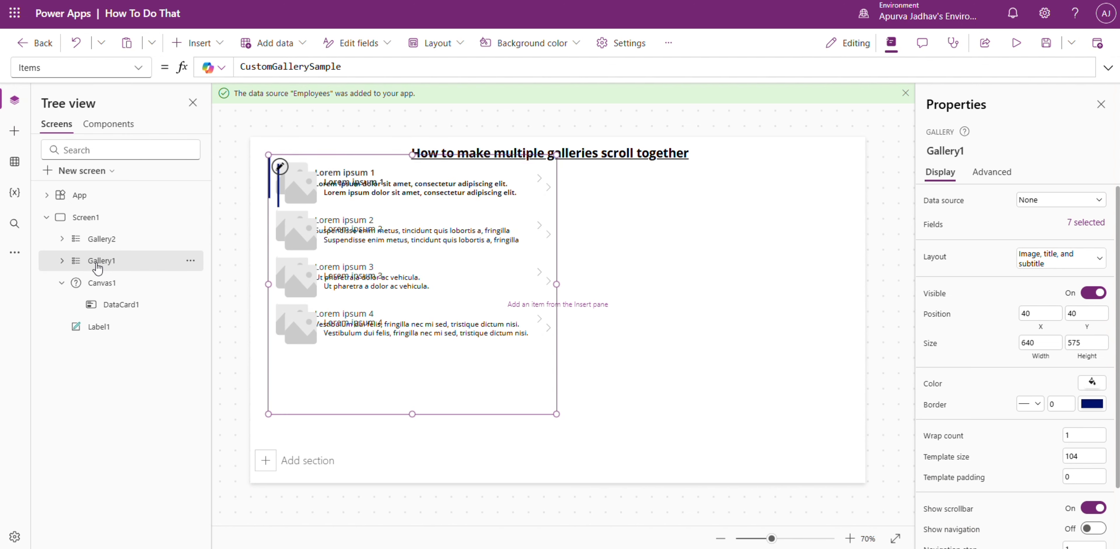
{"action": "left_click", "coordinate": [133, 244], "text": "ctrl"}
{"action": "key", "text": "Delete"}
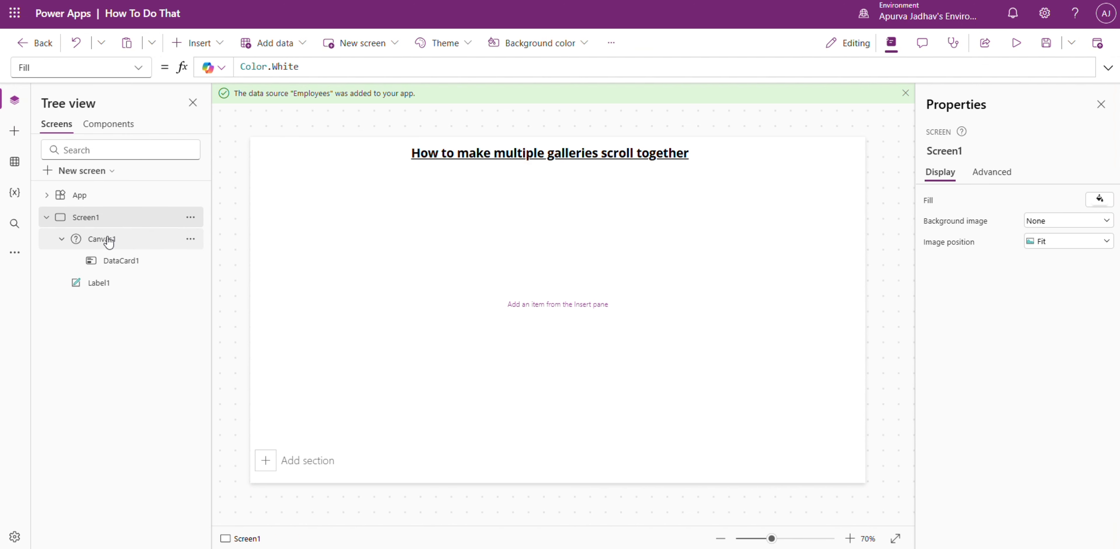
{"action": "right_click", "coordinate": [107, 239]}
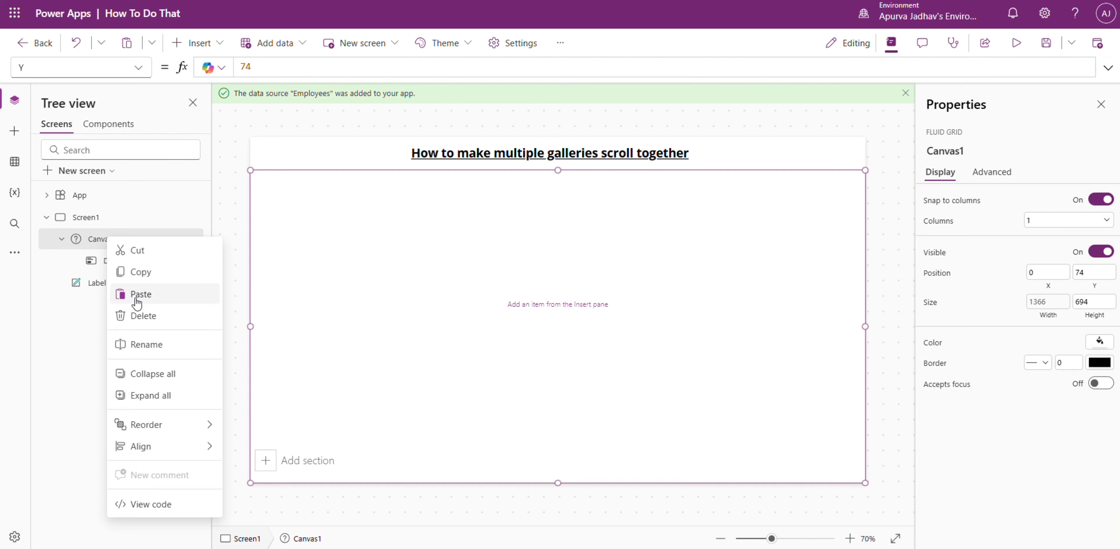
{"action": "right_click", "coordinate": [93, 261]}
{"action": "key", "text": "Escape"}
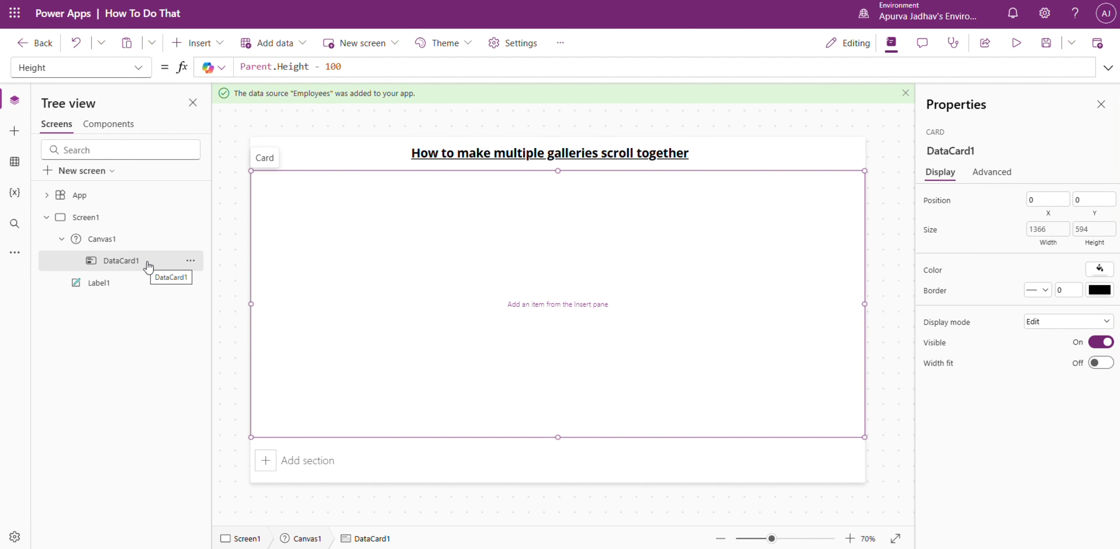
{"action": "key", "text": "ctrl+v"}
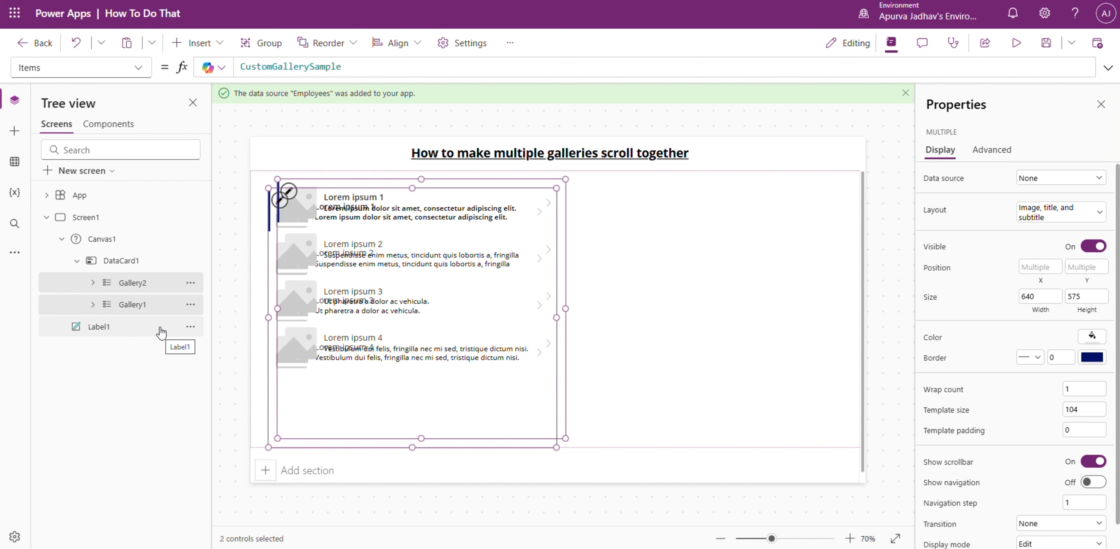
Step: Resize Gallery2 to sit in the right half of the card beside Gallery1, at about X 708 and 623 wide
{"action": "left_click", "coordinate": [129, 316]}
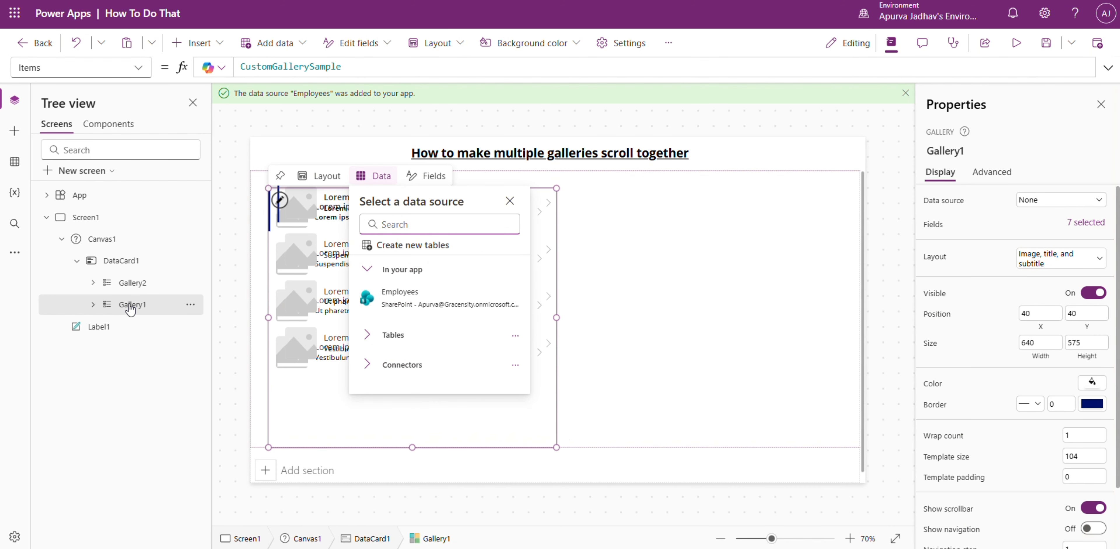
{"action": "left_click", "coordinate": [130, 283]}
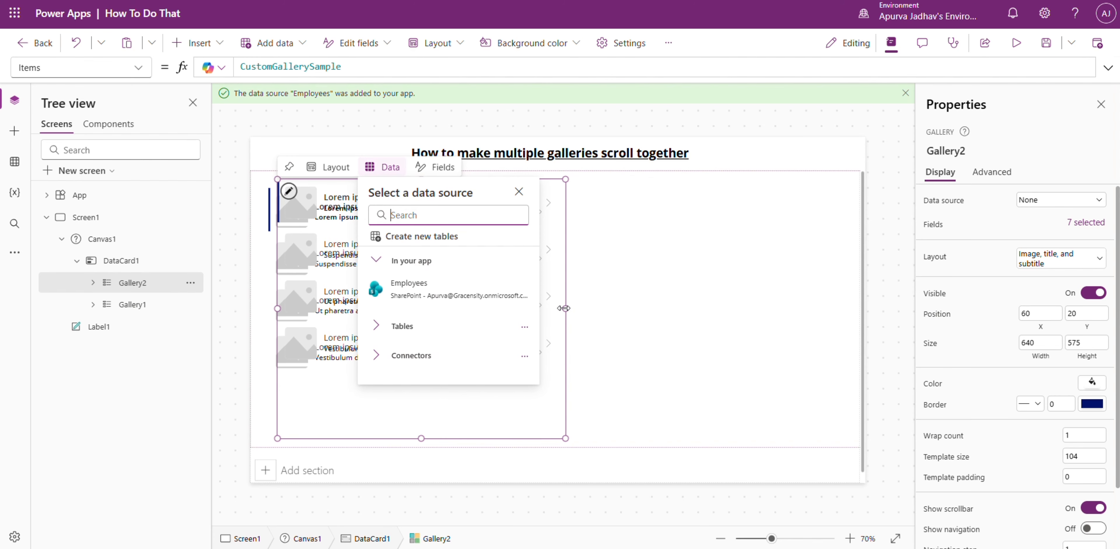
{"action": "left_click_drag", "start_coordinate": [564, 308], "coordinate": [849, 308]}
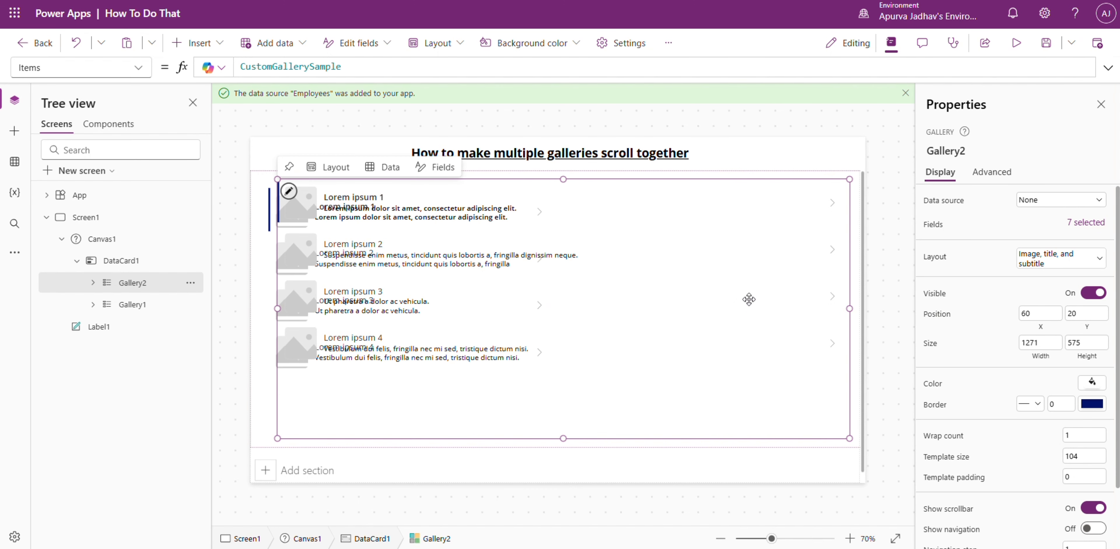
{"action": "left_click_drag", "start_coordinate": [277, 308], "coordinate": [568, 295]}
Step: Connect both Gallery1 and Gallery2 to the Employees SharePoint data source
{"action": "left_click", "coordinate": [498, 403]}
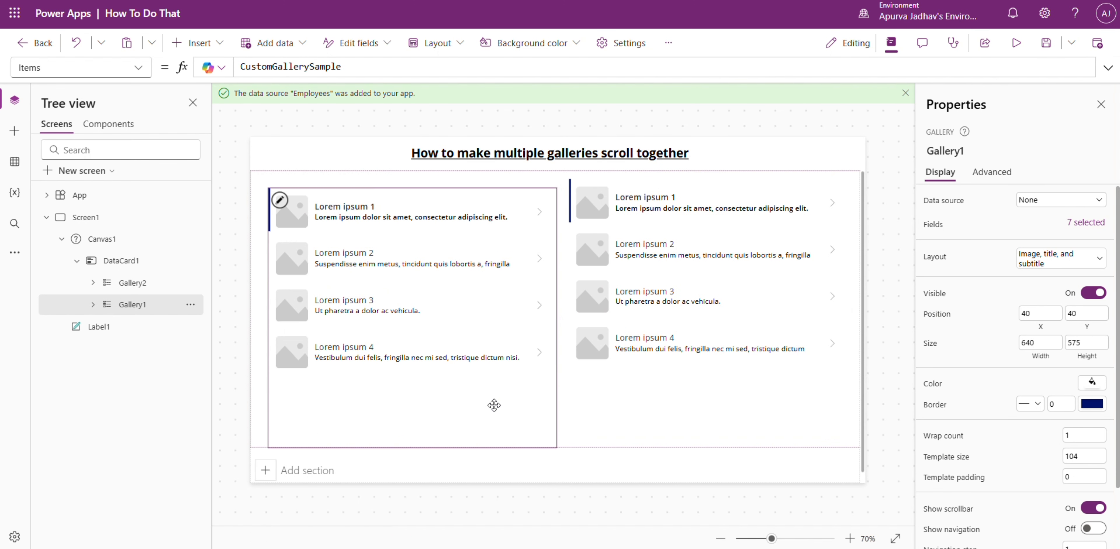
{"action": "left_click", "coordinate": [777, 269]}
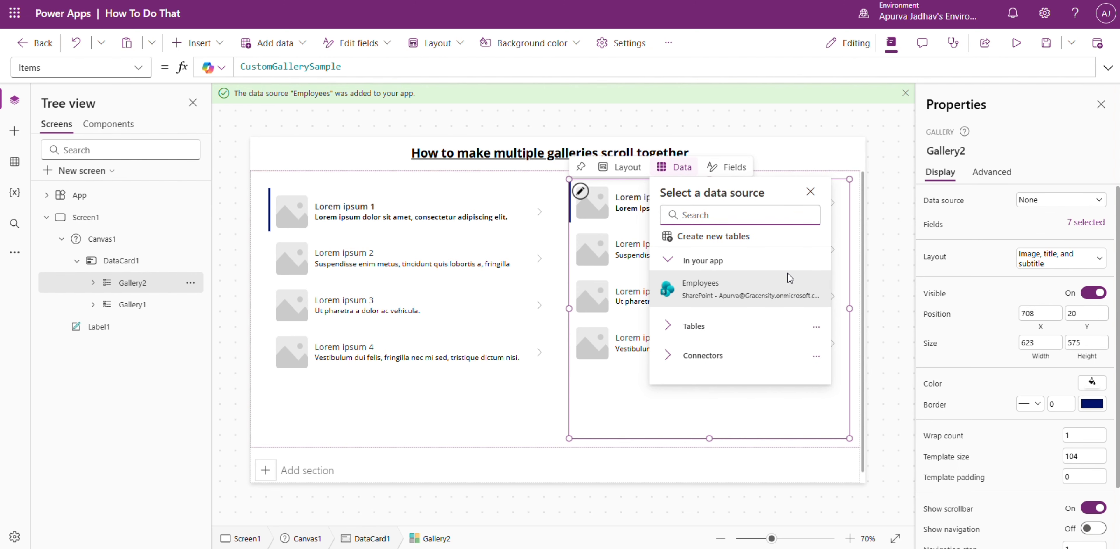
{"action": "left_click", "coordinate": [157, 306]}
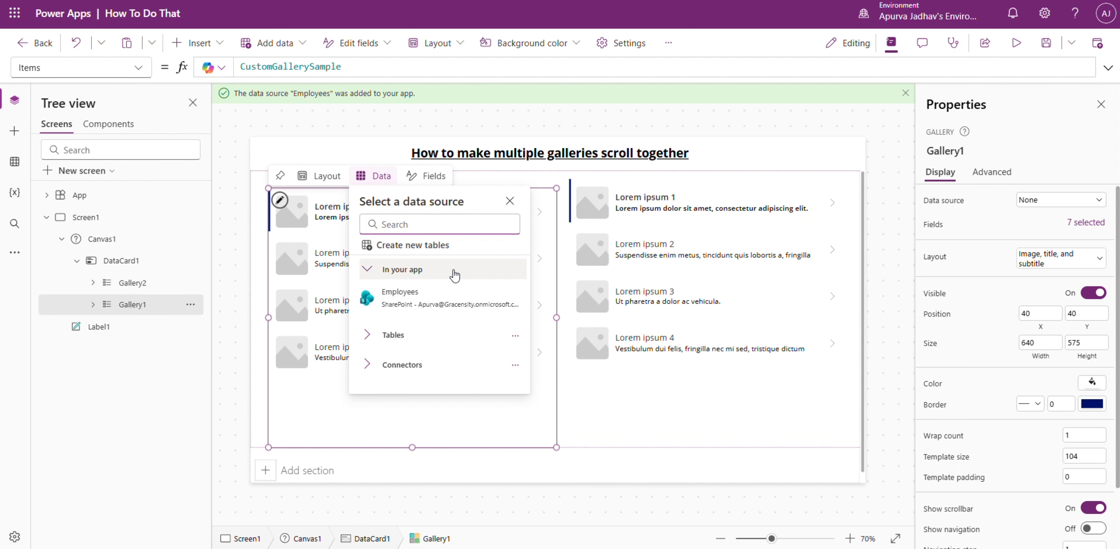
{"action": "left_click", "coordinate": [458, 270]}
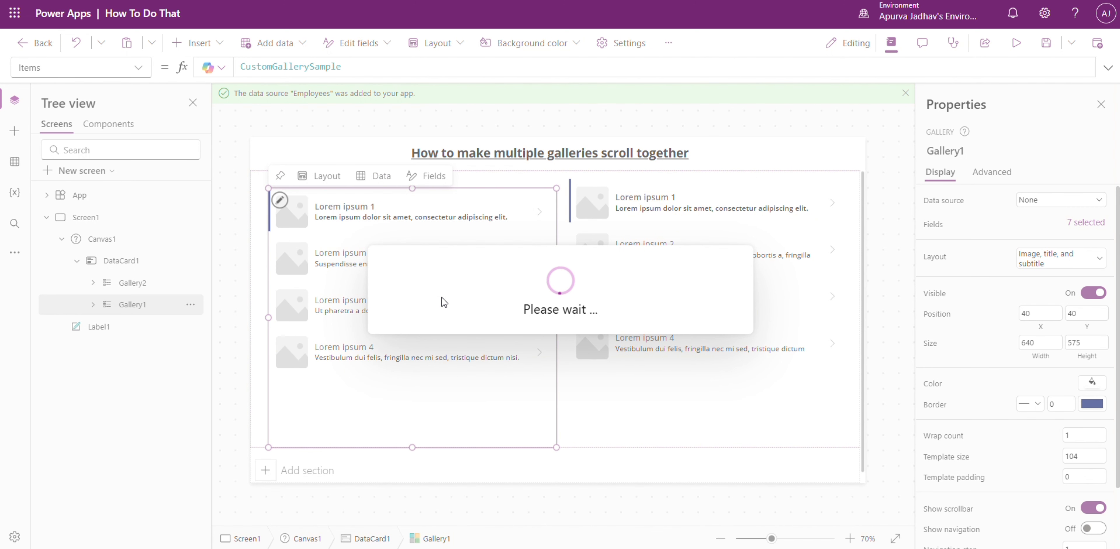
{"action": "left_click", "coordinate": [136, 287]}
{"action": "left_click", "coordinate": [672, 296]}
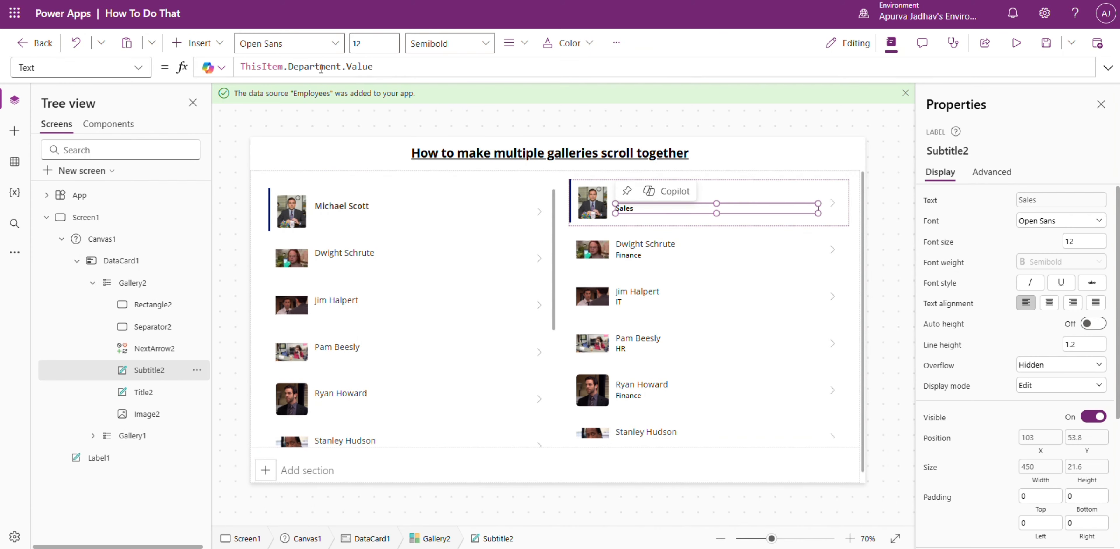
Step: Change the Text formula of Gallery2's subtitle label to ThisItem.Email
{"action": "left_click_drag", "start_coordinate": [288, 67], "coordinate": [459, 67]}
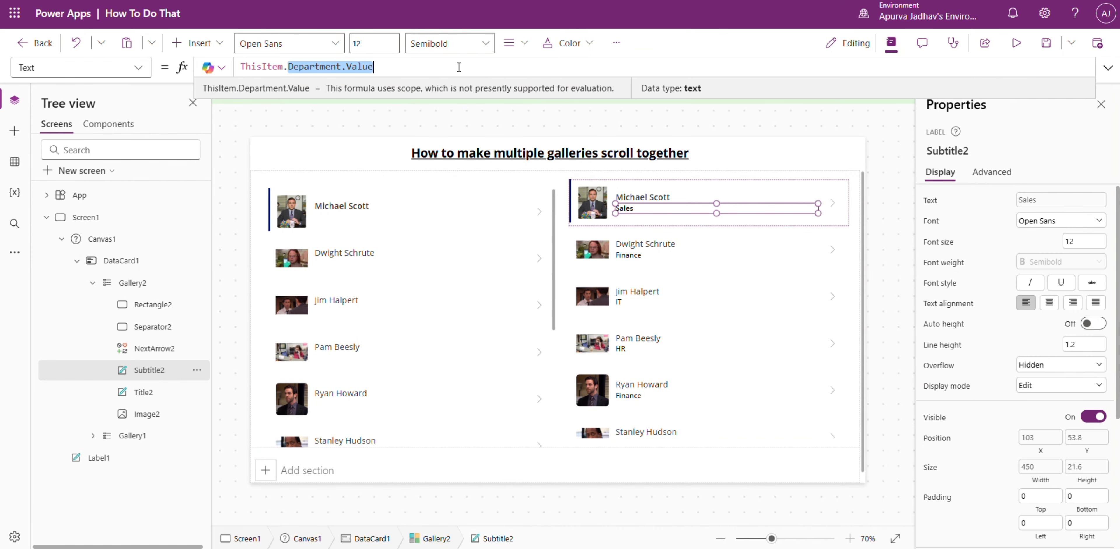
{"action": "type", "text": "Email"}
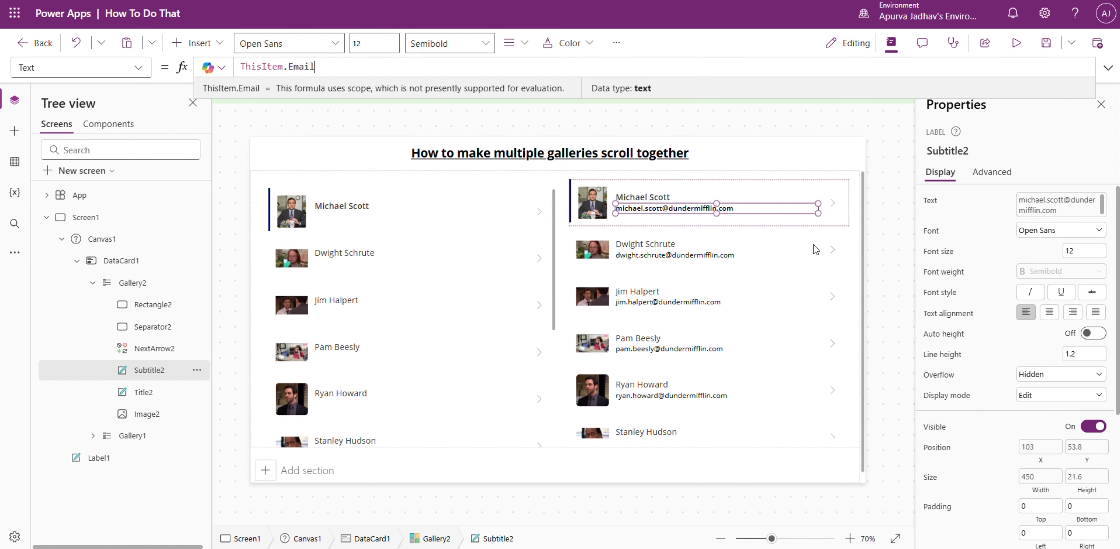
{"action": "left_click", "coordinate": [882, 227]}
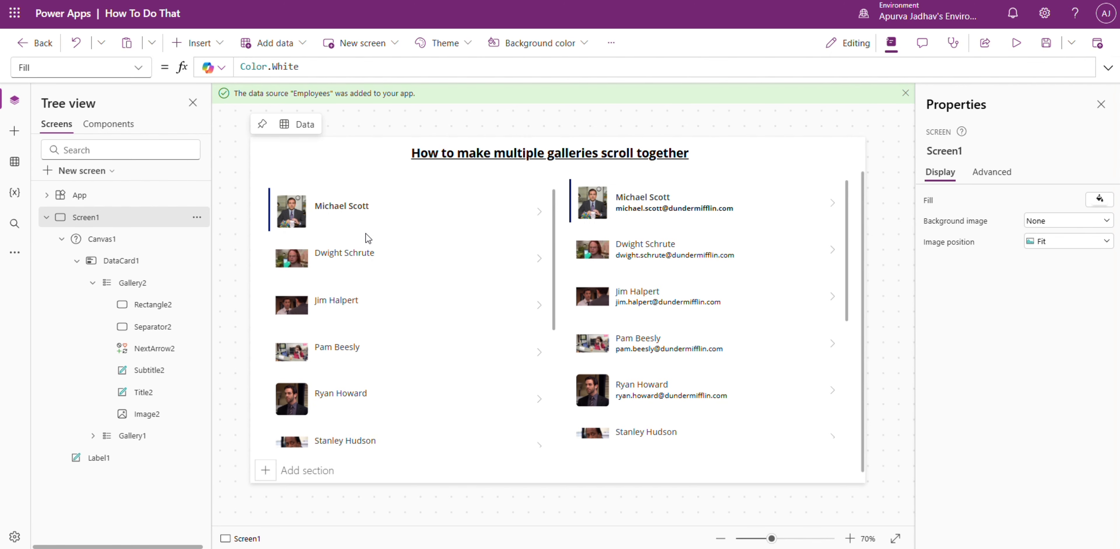
Step: Turn off the Show scrollbar option for both Gallery1 and Gallery2
{"action": "left_click", "coordinate": [537, 397]}
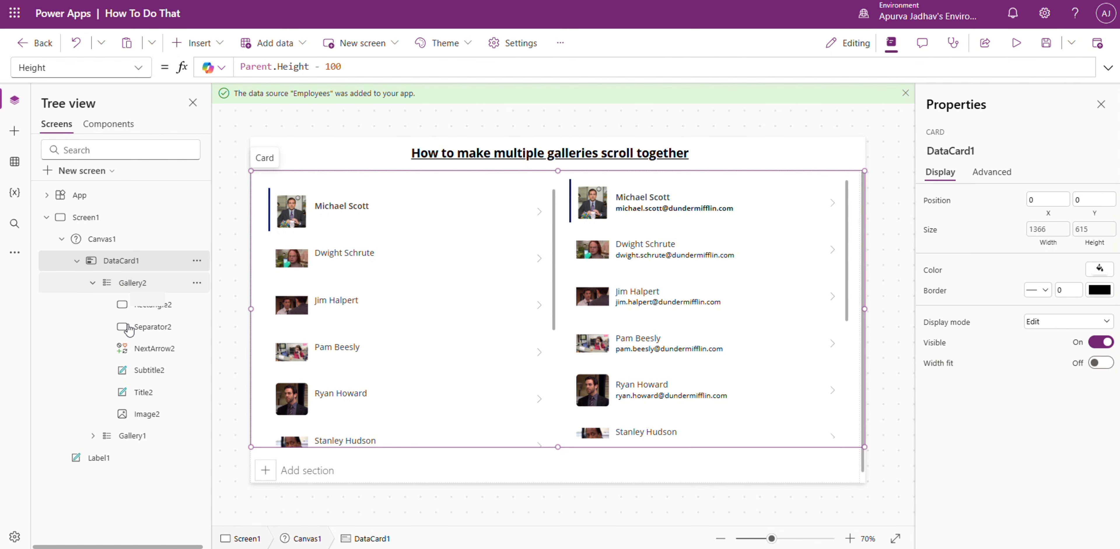
{"action": "left_click", "coordinate": [148, 435]}
{"action": "scroll", "coordinate": [977, 477], "scroll_direction": "down", "scroll_amount": 1}
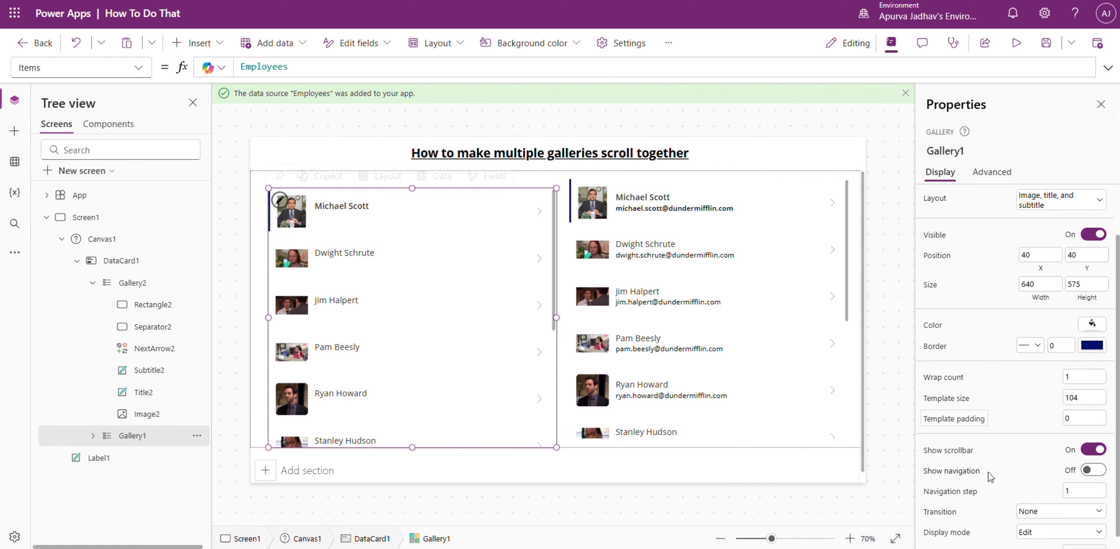
{"action": "left_click", "coordinate": [1088, 451]}
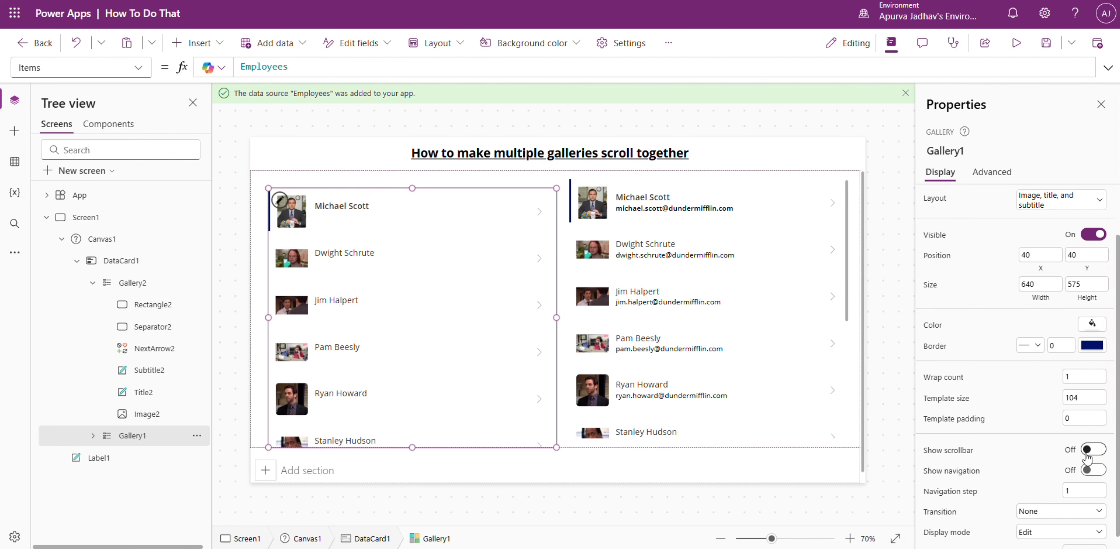
{"action": "left_click", "coordinate": [133, 285]}
{"action": "left_click", "coordinate": [1092, 450]}
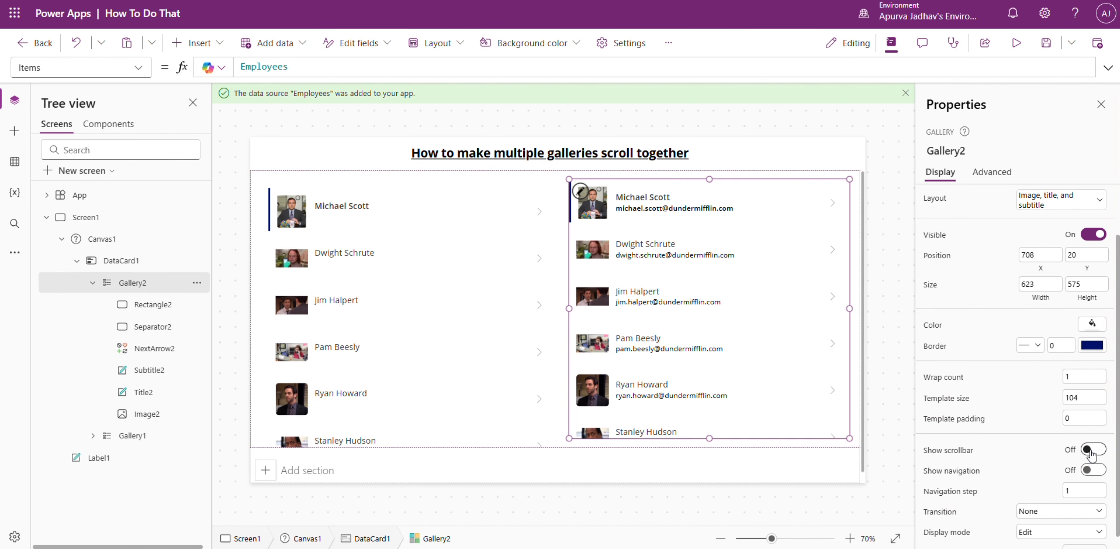
Step: Preview the app and scroll the two galleries to check how they move relative to each other
{"action": "left_click", "coordinate": [1016, 43]}
{"action": "scroll", "coordinate": [500, 266], "scroll_direction": "down", "scroll_amount": 2}
{"action": "scroll", "coordinate": [707, 290], "scroll_direction": "down", "scroll_amount": 5}
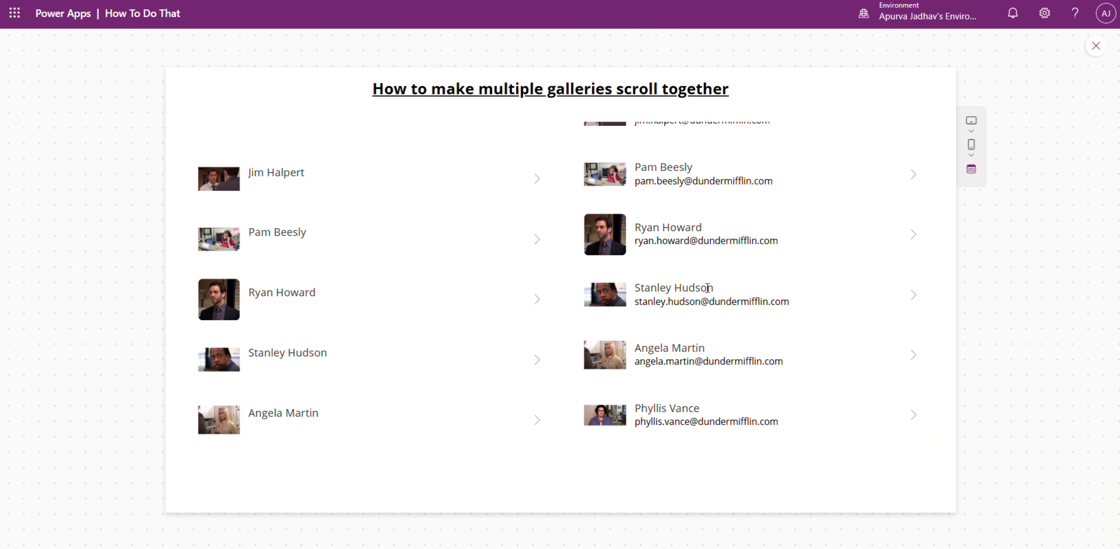
Step: Scroll through both galleries to the last employee and back to the first, and exit the app preview
{"action": "scroll", "coordinate": [384, 291], "scroll_direction": "down", "scroll_amount": 2}
{"action": "scroll", "coordinate": [384, 291], "scroll_direction": "down", "scroll_amount": 2}
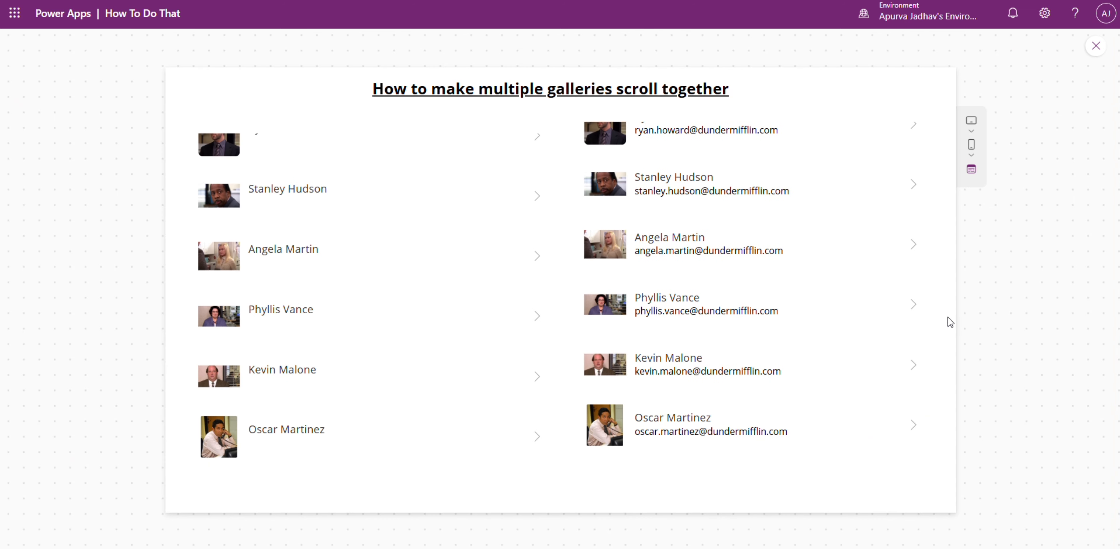
{"action": "scroll", "coordinate": [536, 319], "scroll_direction": "up", "scroll_amount": 5}
{"action": "scroll", "coordinate": [704, 355], "scroll_direction": "up", "scroll_amount": 5}
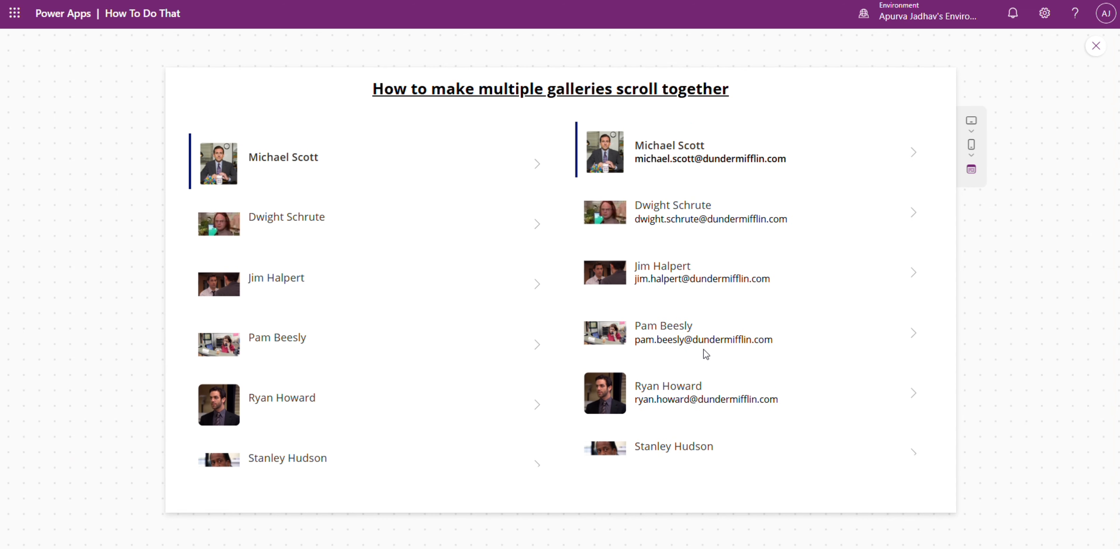
{"action": "left_click", "coordinate": [1095, 46]}
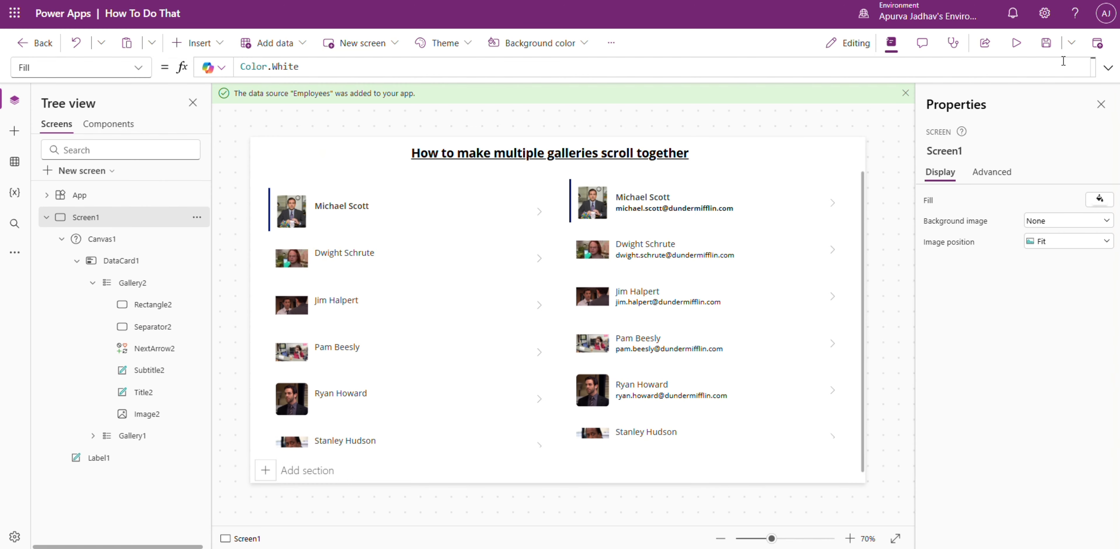
Step: Set Gallery1's Height formula to CountRows(Gallery1.AllItems) * (Gallery1.TemplateHeight + Gallery1.TemplatePadding)
{"action": "left_click", "coordinate": [508, 358]}
{"action": "left_click", "coordinate": [271, 65]}
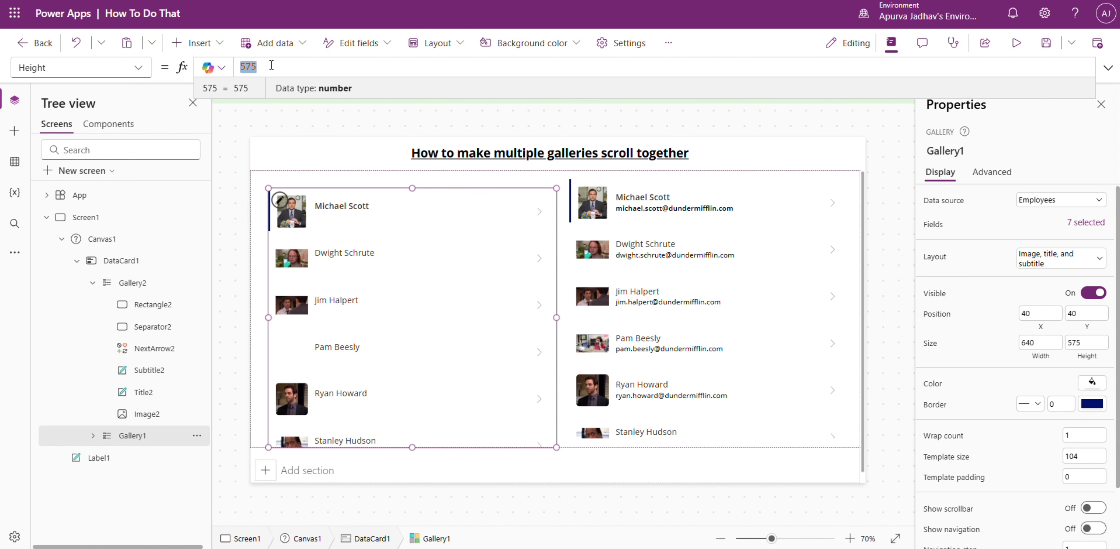
{"action": "type", "text": "CountRows("}
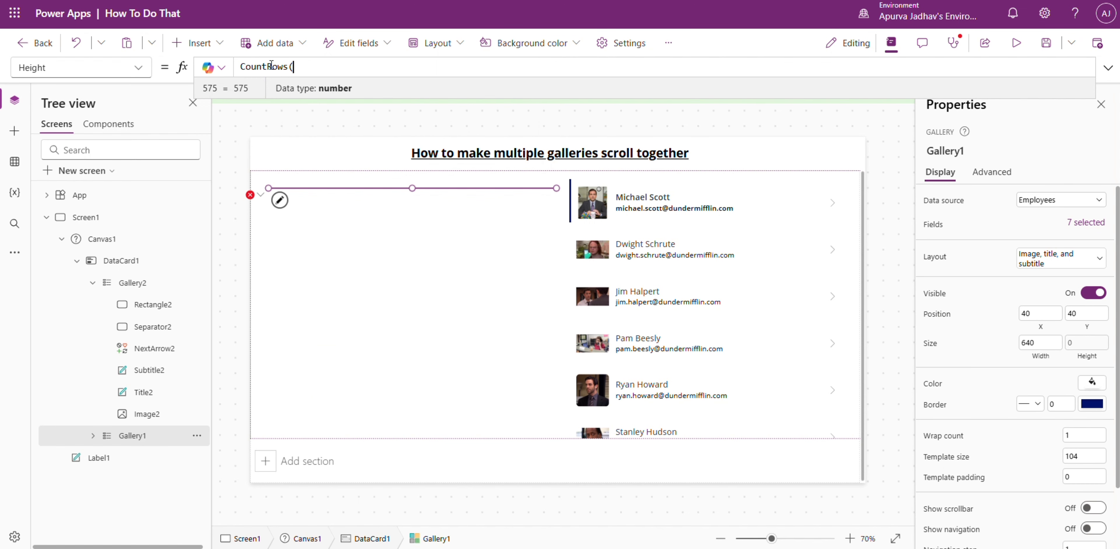
{"action": "type", "text": "Gallery1)"}
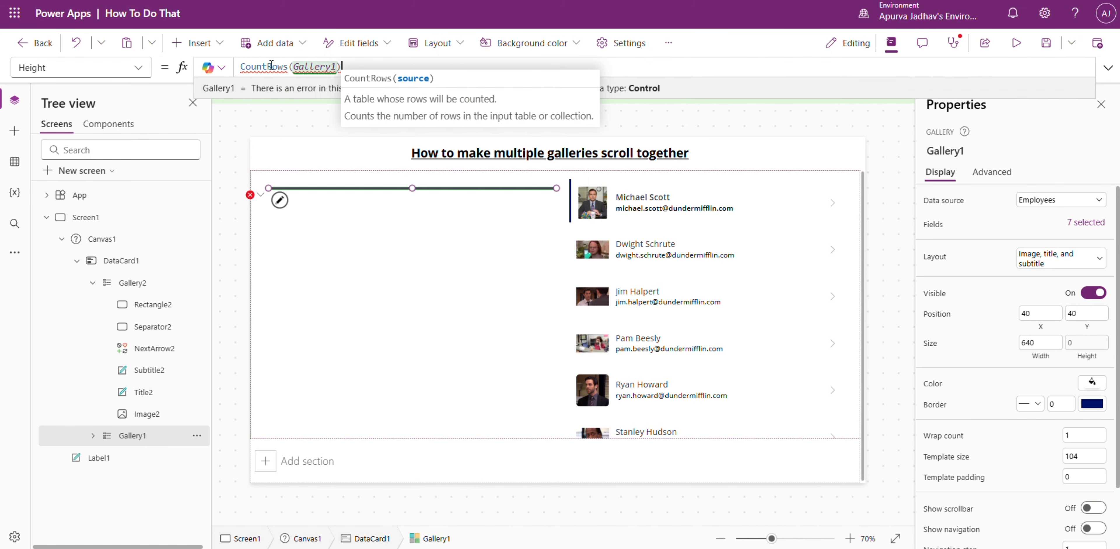
{"action": "type", "text": ".AllItems"}
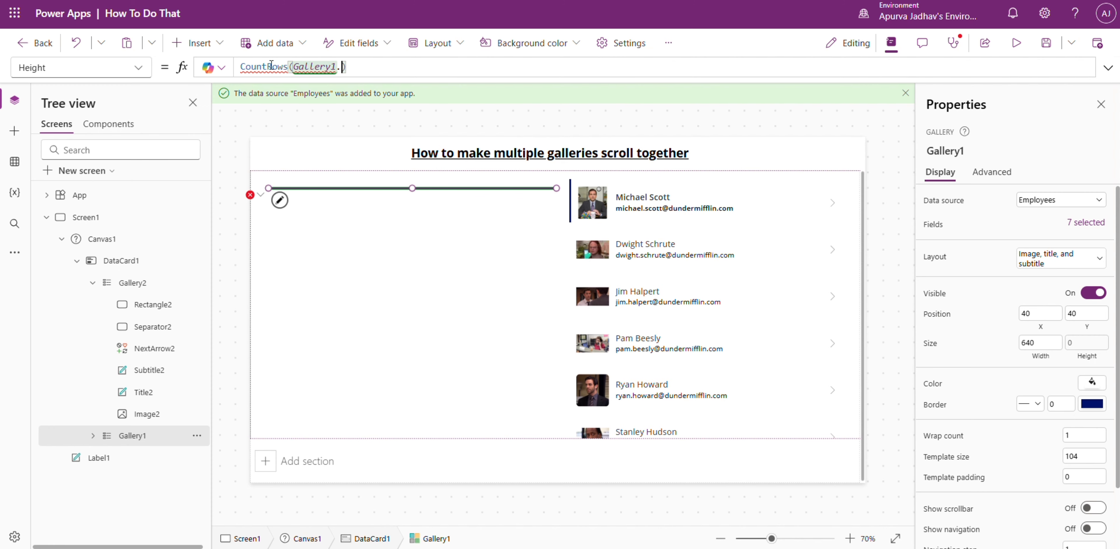
{"action": "key", "text": "Right"}
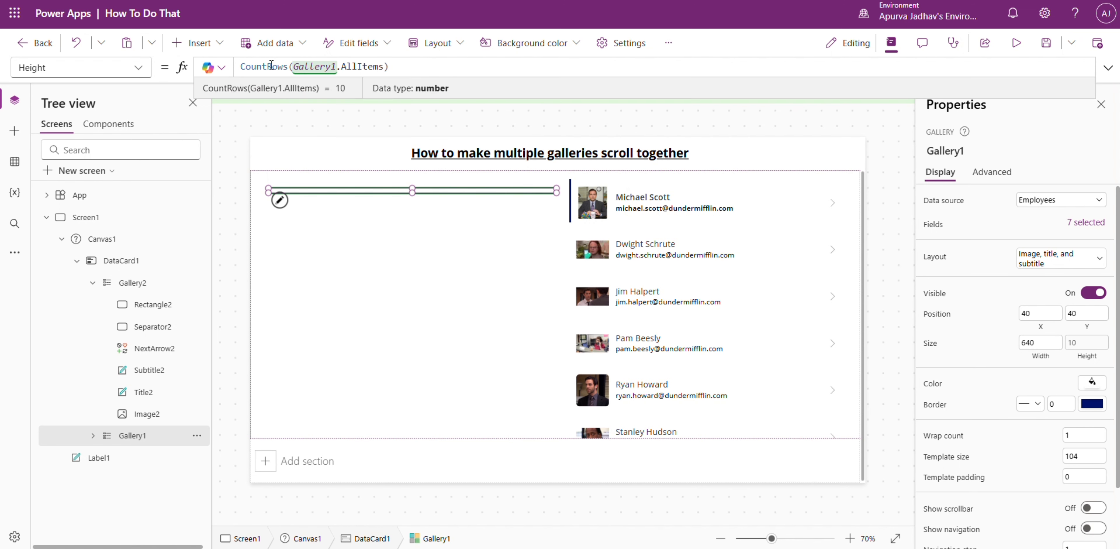
{"action": "type", "text": "* "}
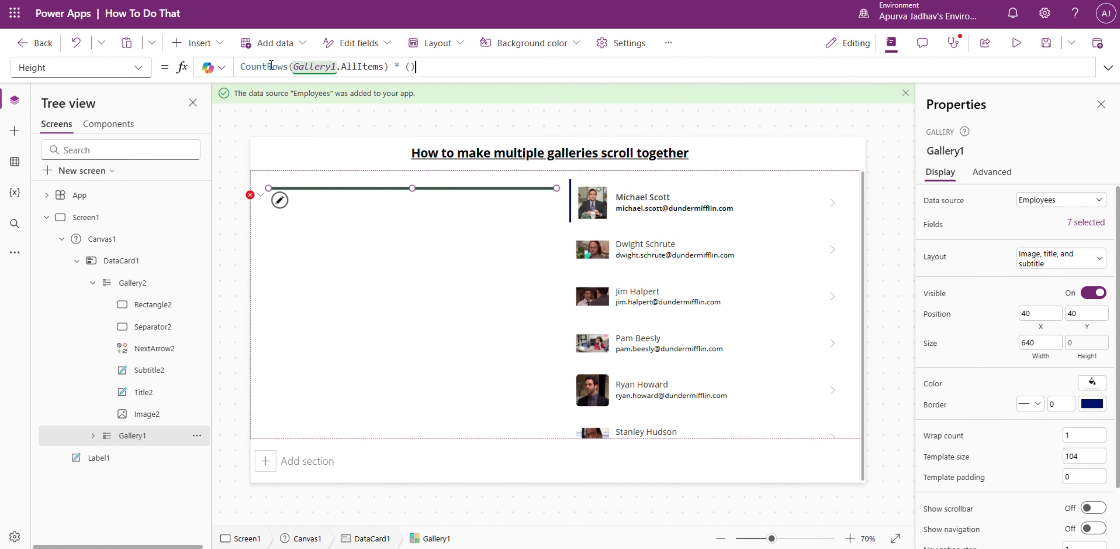
{"action": "type", "text": "(Gallery1."}
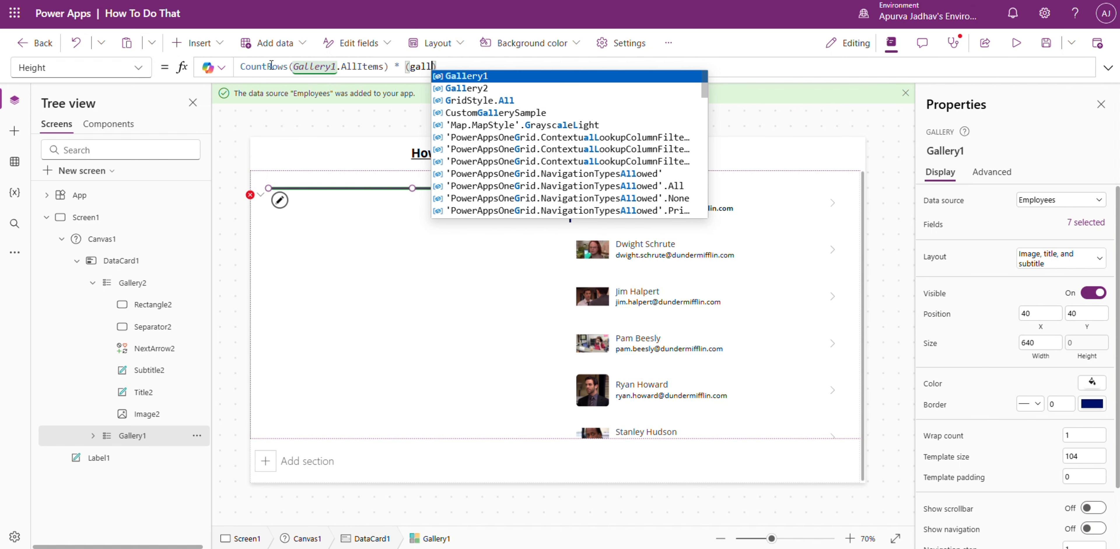
{"action": "type", "text": "TemplateHeight"}
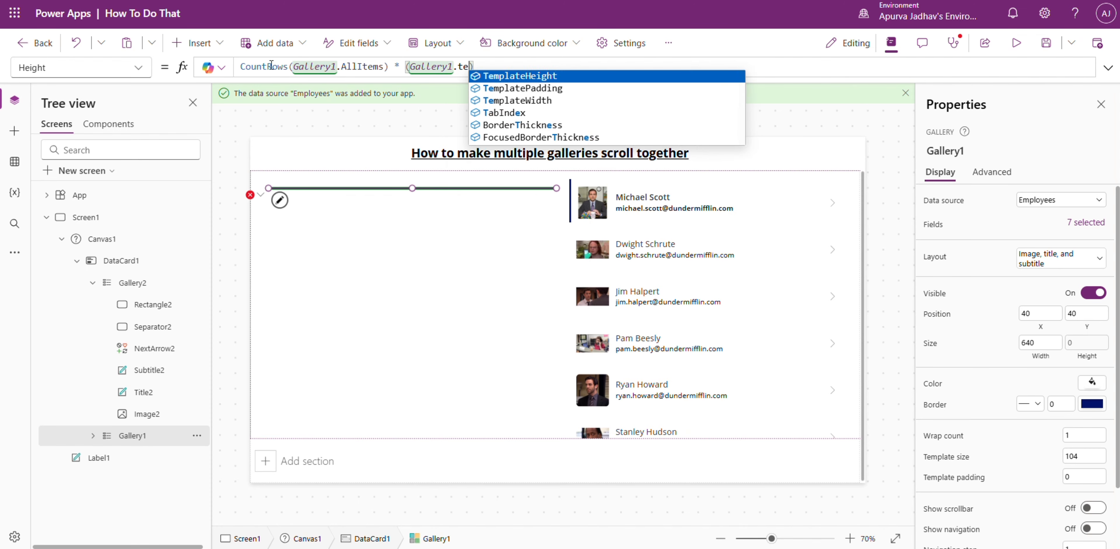
{"action": "key", "text": "Tab"}
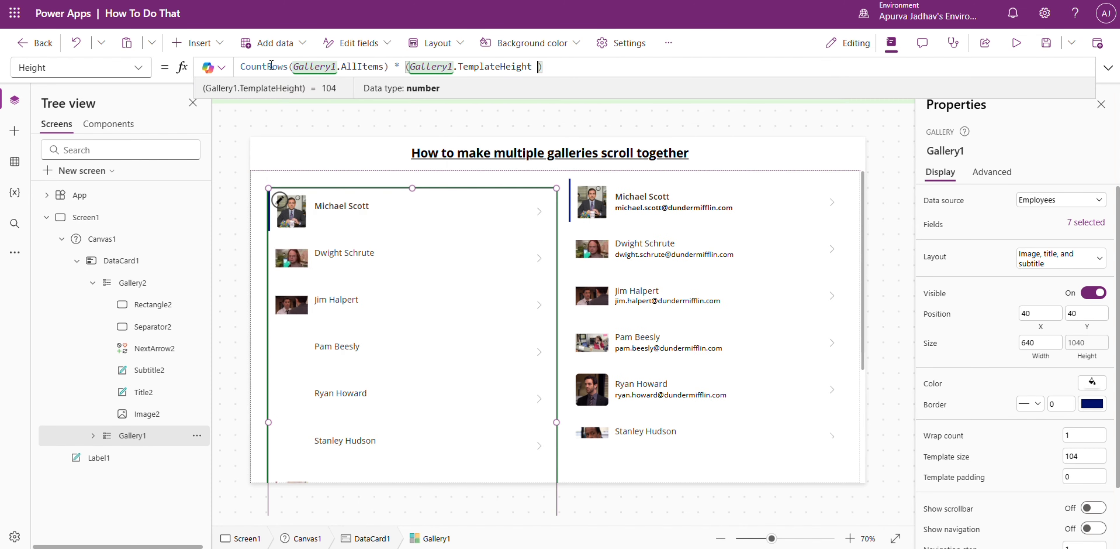
{"action": "type", "text": "+ Gallery1."}
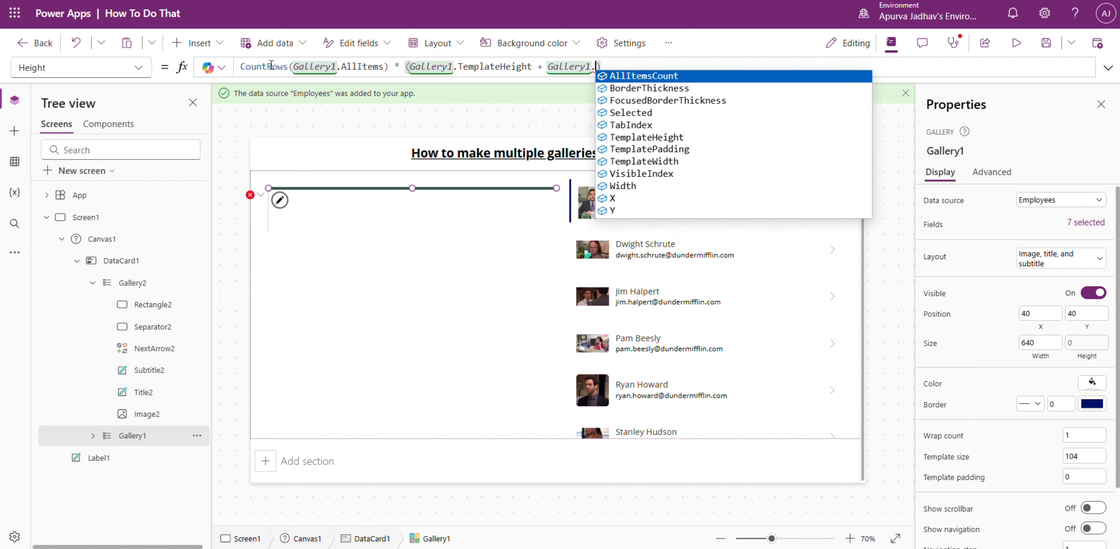
{"action": "type", "text": "templ"}
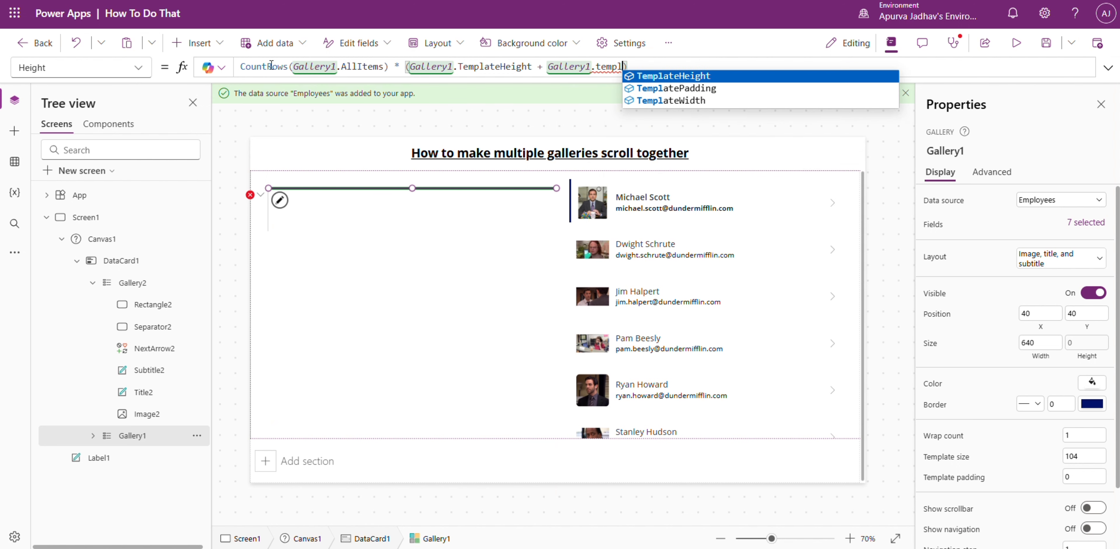
{"action": "key", "text": "Down"}
{"action": "key", "text": "Tab"}
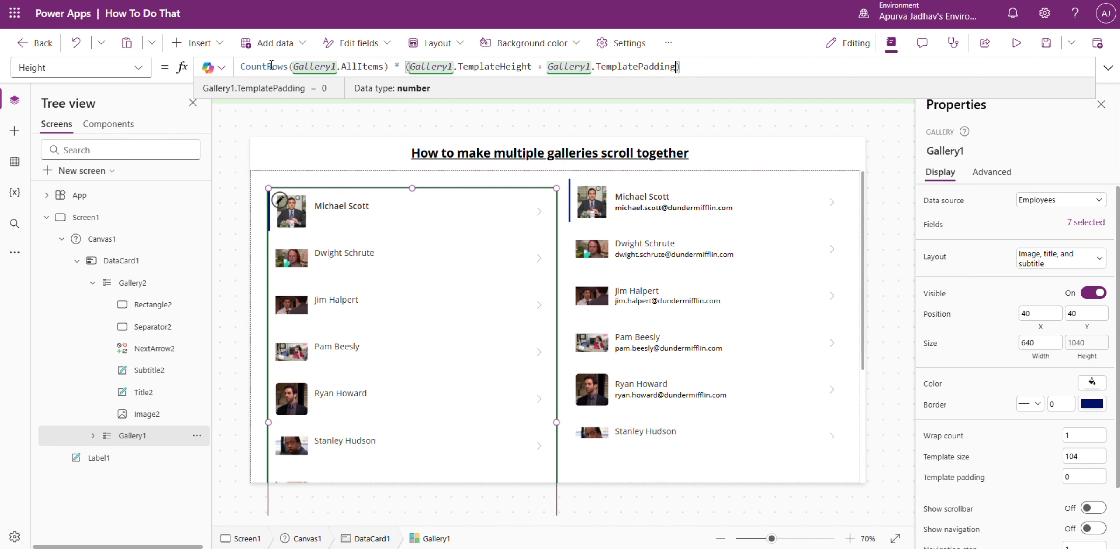
Step: Copy Gallery1's full Height formula into the Height property of Gallery2
{"action": "triple_click", "coordinate": [261, 68]}
{"action": "key", "text": "ctrl+c"}
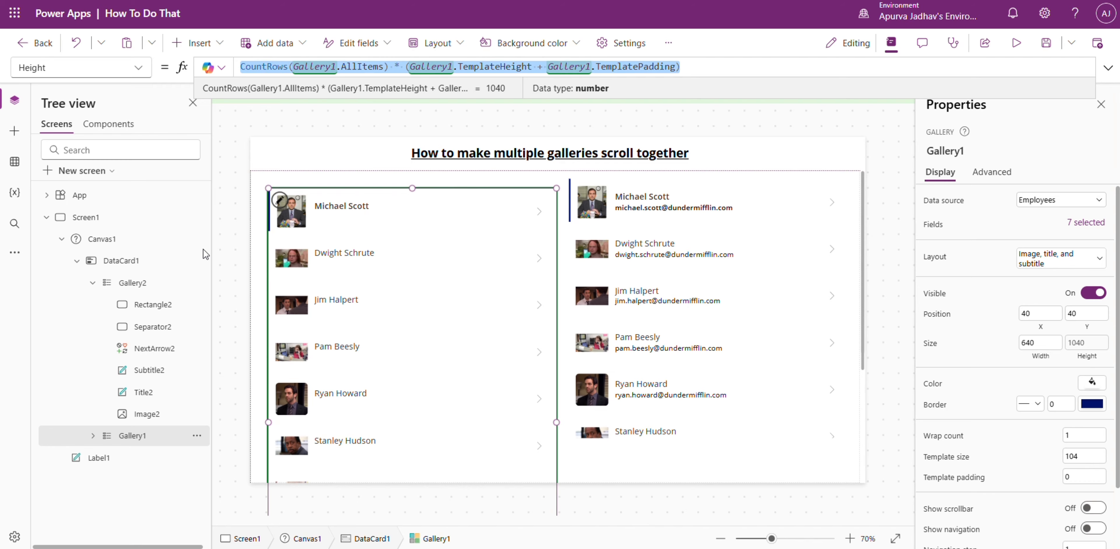
{"action": "left_click", "coordinate": [140, 287]}
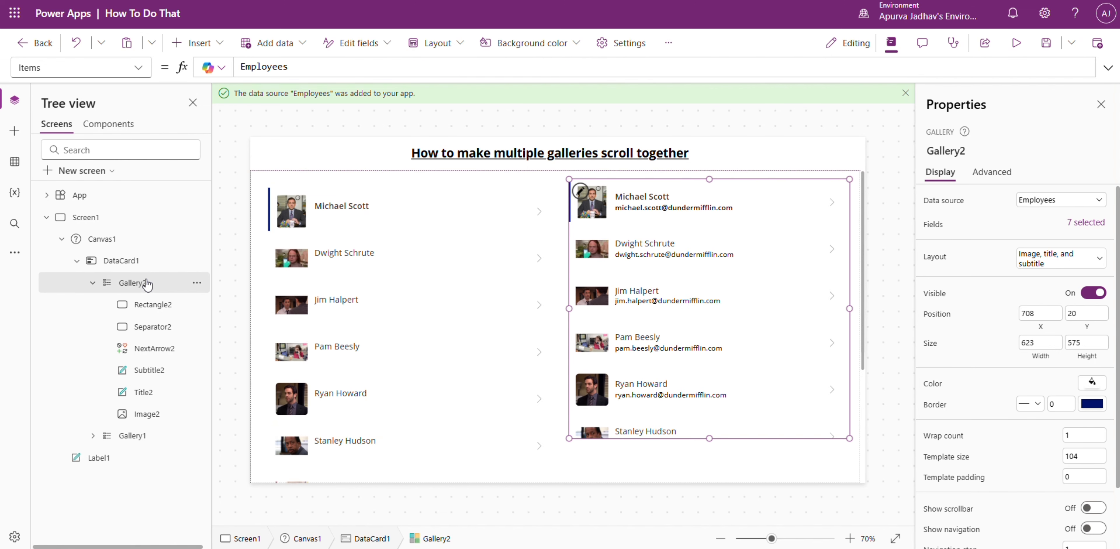
{"action": "left_click", "coordinate": [1096, 356]}
{"action": "key", "text": "ctrl+v"}
Step: Replace all three Gallery1 references in Gallery2's Height formula with Gallery2
{"action": "left_click", "coordinate": [337, 67]}
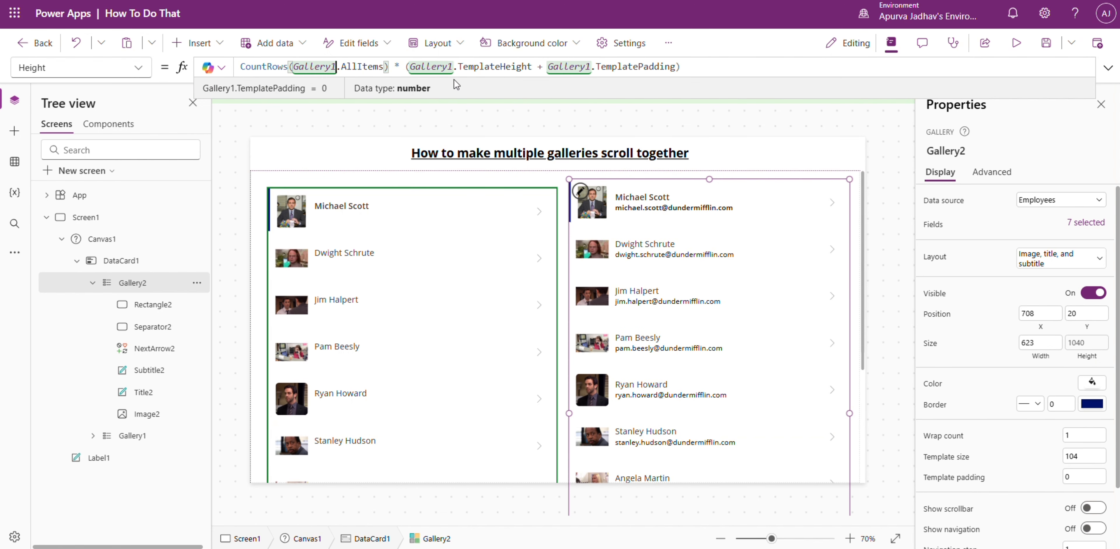
{"action": "key", "text": "BackSpace"}
{"action": "type", "text": "2"}
{"action": "key", "text": "Right"}
{"action": "key", "text": "Right"}
{"action": "key", "text": "Right"}
{"action": "key", "text": "Right"}
{"action": "key", "text": "Right"}
{"action": "key", "text": "Right"}
{"action": "key", "text": "Right"}
{"action": "key", "text": "Right"}
{"action": "key", "text": "Right"}
{"action": "key", "text": "Right"}
{"action": "key", "text": "Right"}
{"action": "key", "text": "Right"}
{"action": "key", "text": "Right"}
{"action": "key", "text": "Right"}
{"action": "key", "text": "Right"}
{"action": "key", "text": "Right"}
{"action": "key", "text": "Right"}
{"action": "key", "text": "Right"}
{"action": "key", "text": "Right"}
{"action": "key", "text": "Right"}
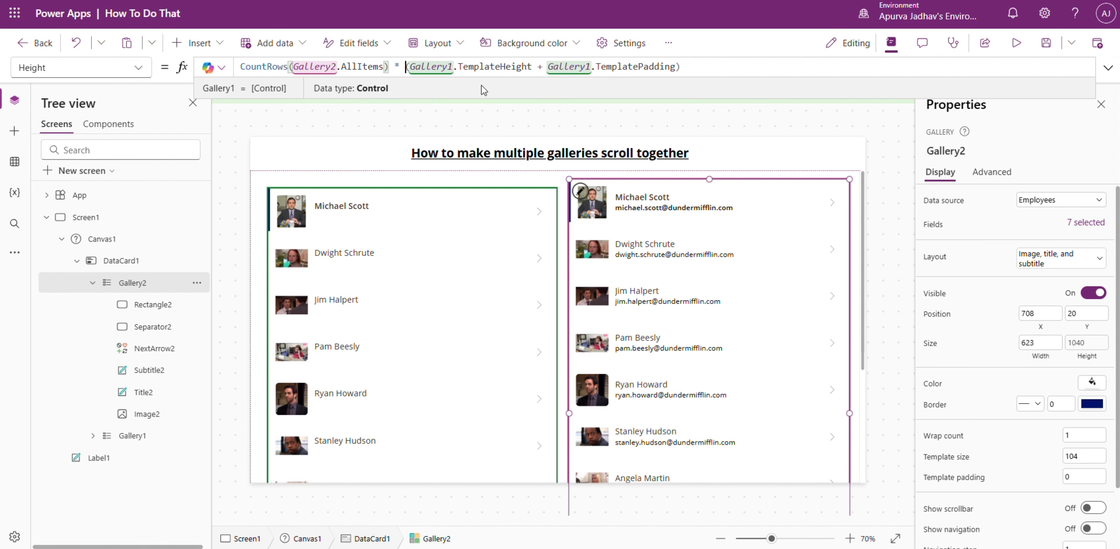
{"action": "key", "text": "Delete"}
{"action": "type", "text": "2"}
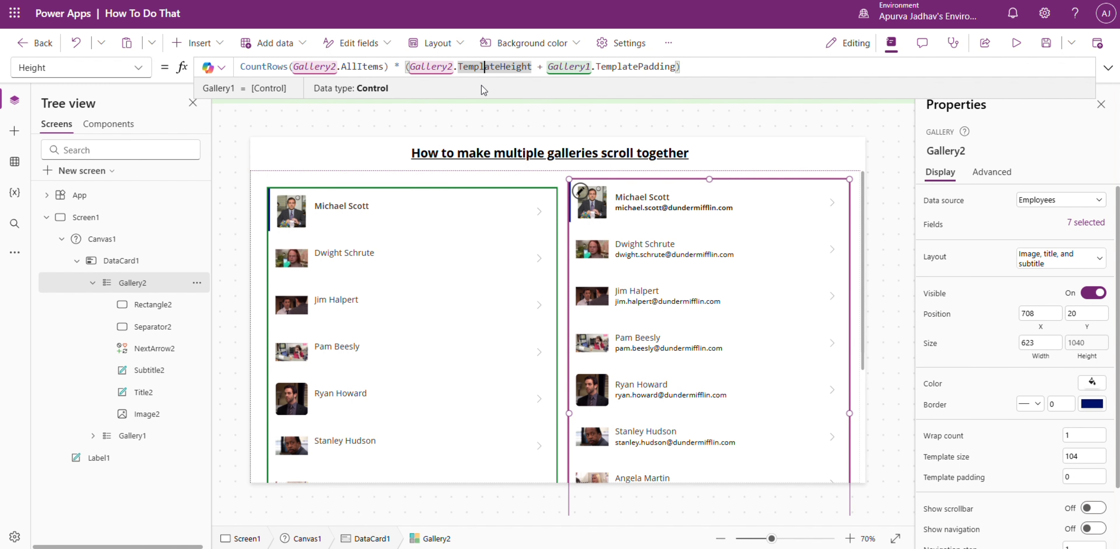
{"action": "key", "text": "Right"}
{"action": "key", "text": "Right"}
{"action": "key", "text": "Right"}
{"action": "key", "text": "Right"}
{"action": "key", "text": "Right"}
{"action": "key", "text": "Right"}
{"action": "key", "text": "Right"}
{"action": "key", "text": "Right"}
{"action": "key", "text": "Right"}
{"action": "key", "text": "Right"}
{"action": "key", "text": "Right"}
{"action": "key", "text": "Right"}
{"action": "key", "text": "Right"}
{"action": "key", "text": "Right"}
{"action": "key", "text": "Right"}
{"action": "key", "text": "Right"}
{"action": "key", "text": "Right"}
{"action": "key", "text": "Right"}
{"action": "key", "text": "Right"}
{"action": "key", "text": "Right"}
{"action": "key", "text": "Right"}
{"action": "key", "text": "Right"}
{"action": "key", "text": "Right"}
{"action": "key", "text": "Delete"}
{"action": "type", "text": "2"}
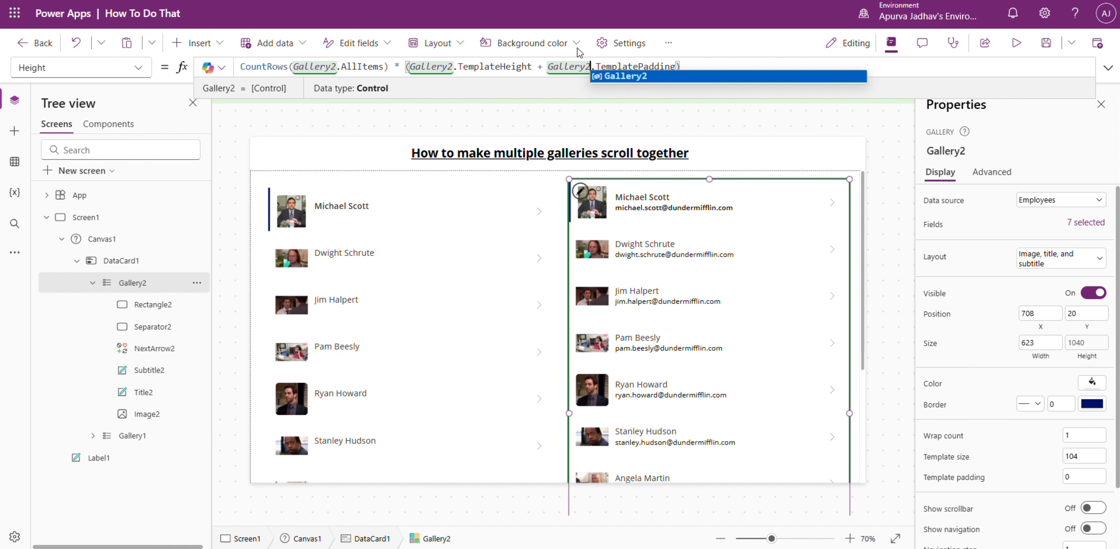
{"action": "left_click", "coordinate": [898, 150]}
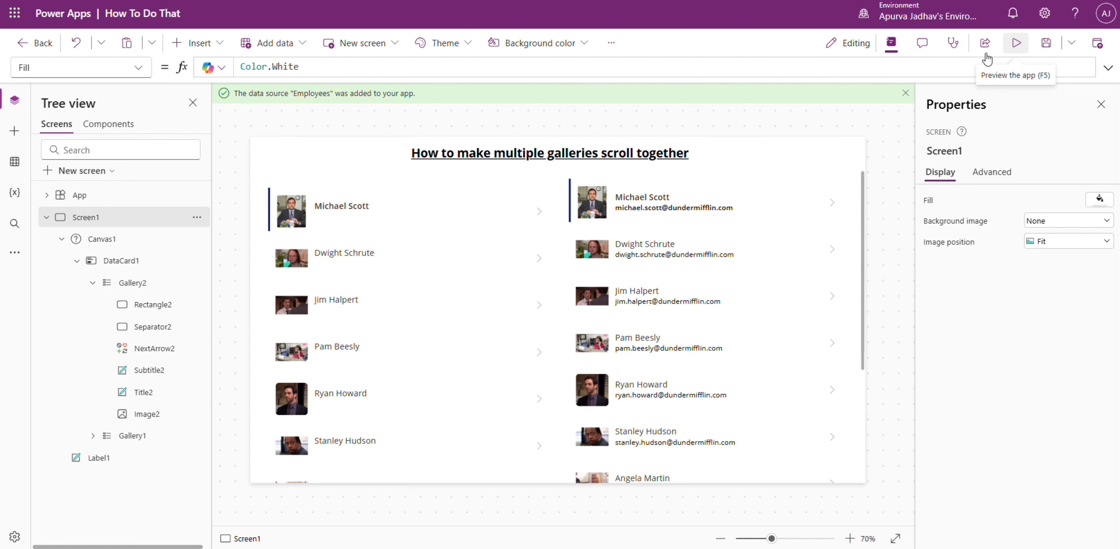
Step: Set the Y position of both Gallery1 and Gallery2 to 0 so their rows line up
{"action": "left_click", "coordinate": [139, 432]}
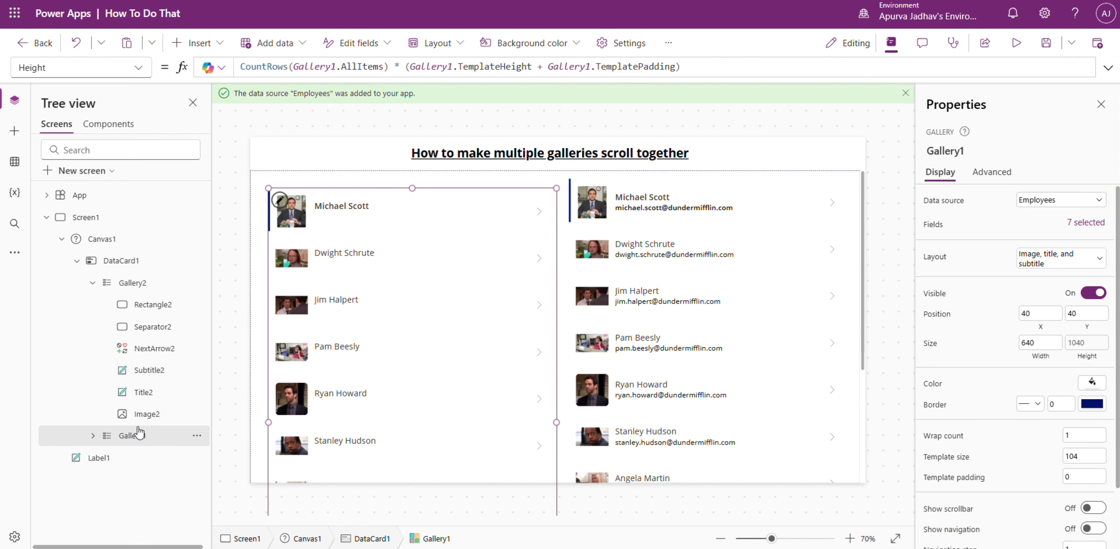
{"action": "left_click", "coordinate": [1084, 334]}
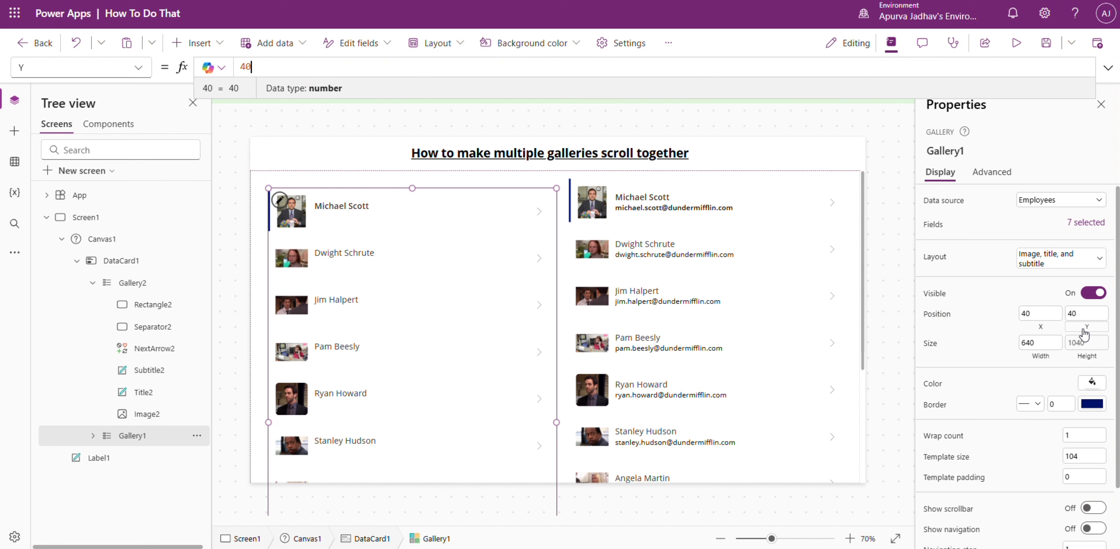
{"action": "type", "text": "0"}
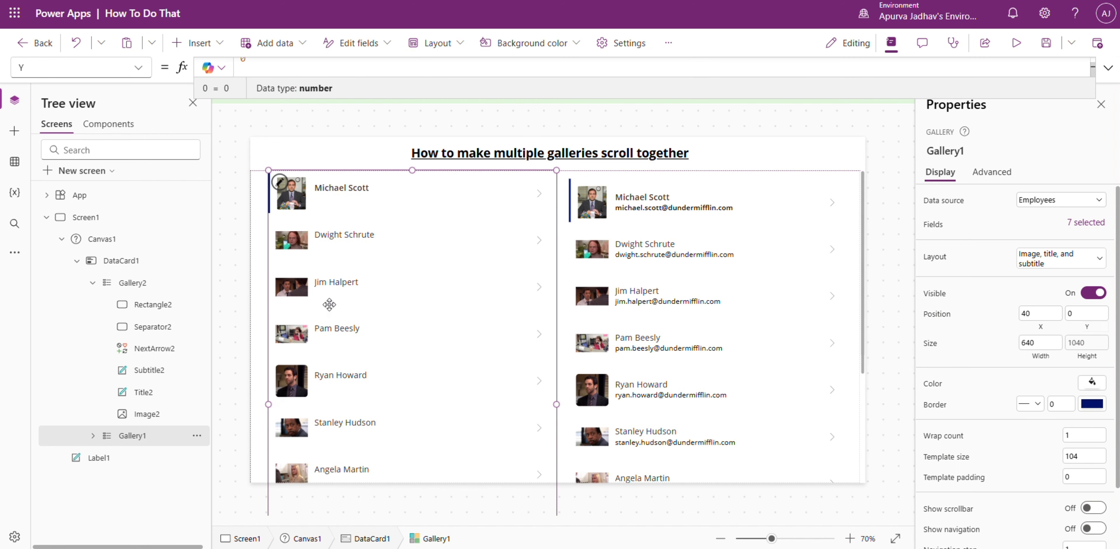
{"action": "left_click", "coordinate": [140, 285]}
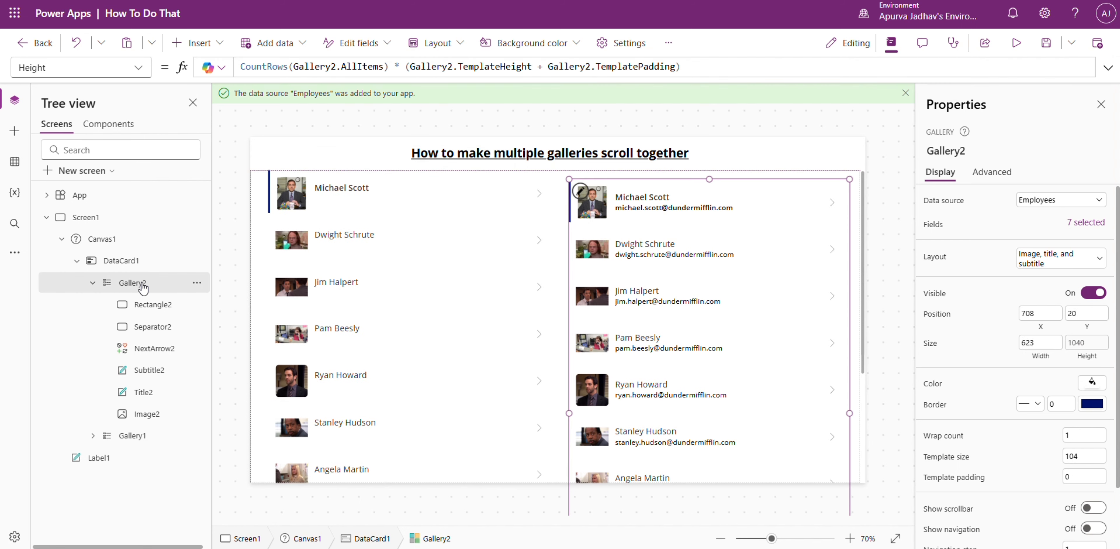
{"action": "left_click", "coordinate": [1080, 329]}
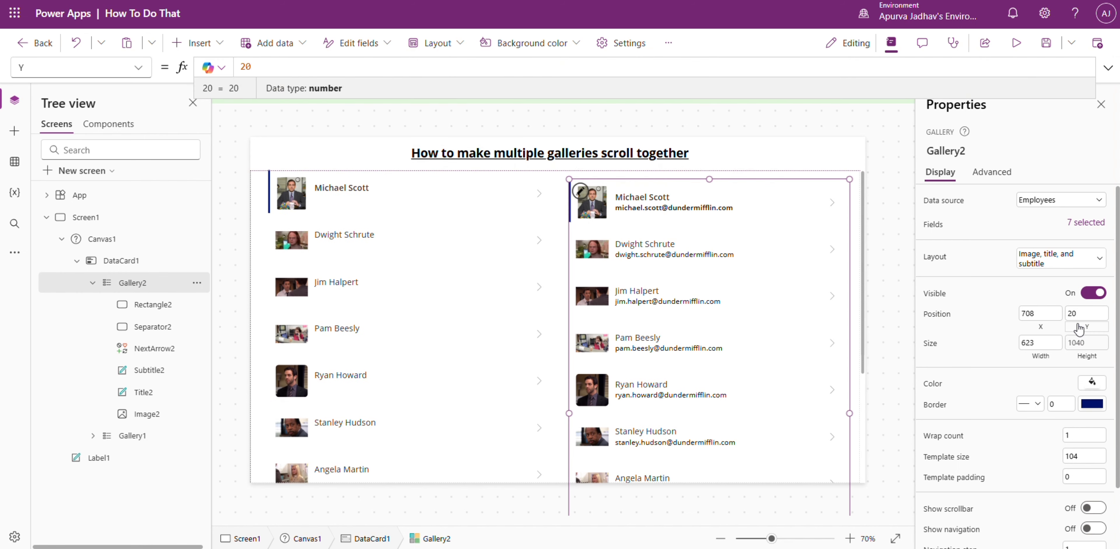
{"action": "left_click", "coordinate": [891, 271]}
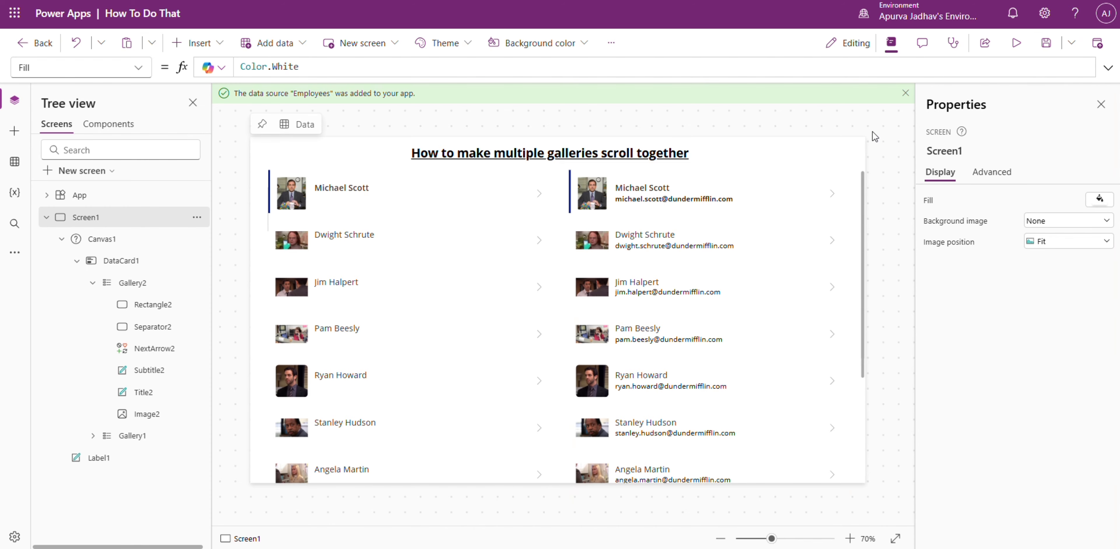
Step: Preview the app and scroll the canvas down and up repeatedly to check that both galleries move together
{"action": "left_click", "coordinate": [1018, 45]}
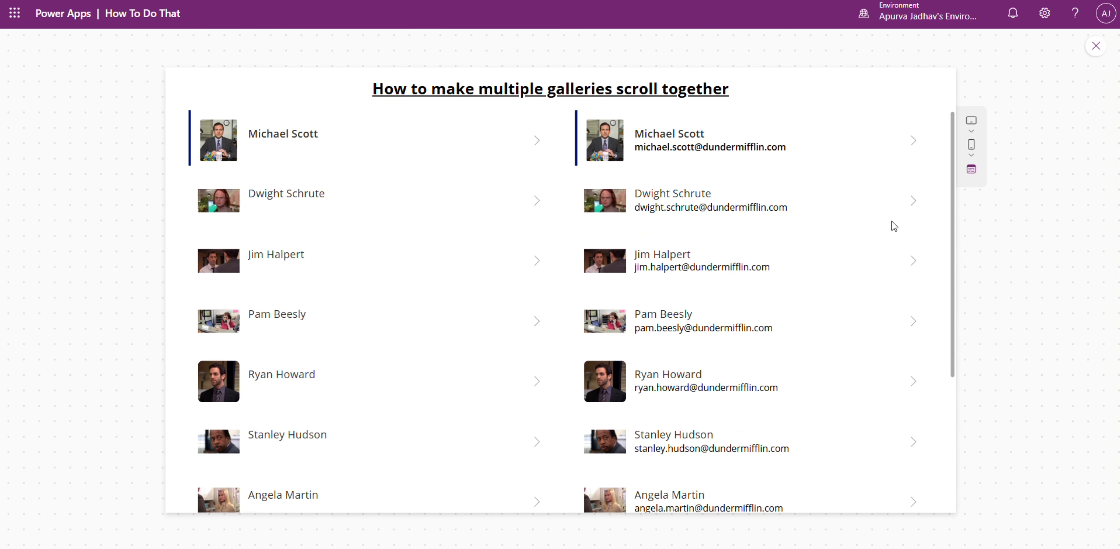
{"action": "scroll", "coordinate": [466, 261], "scroll_direction": "down", "scroll_amount": 5}
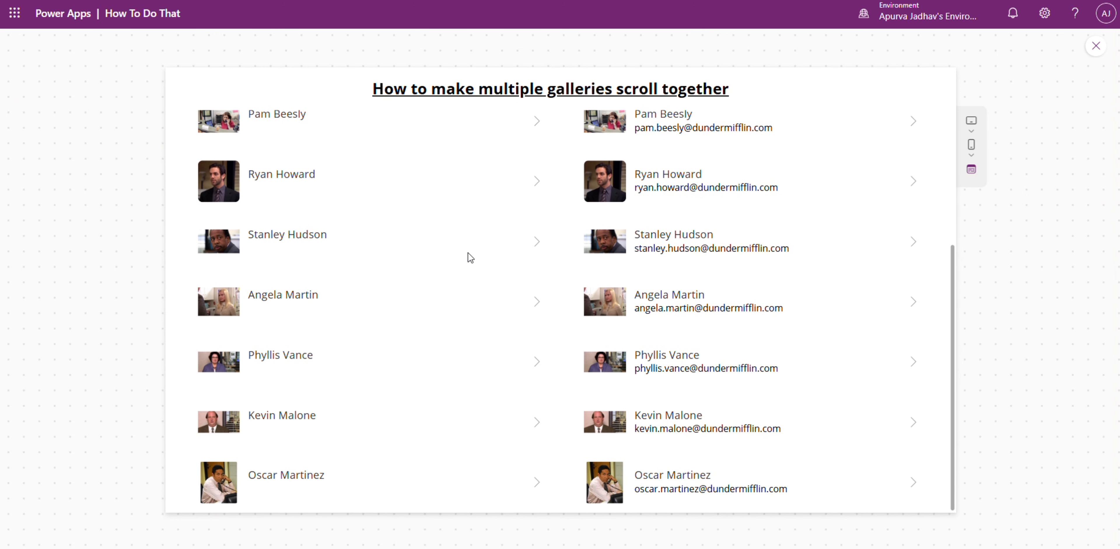
{"action": "scroll", "coordinate": [824, 276], "scroll_direction": "up", "scroll_amount": 5}
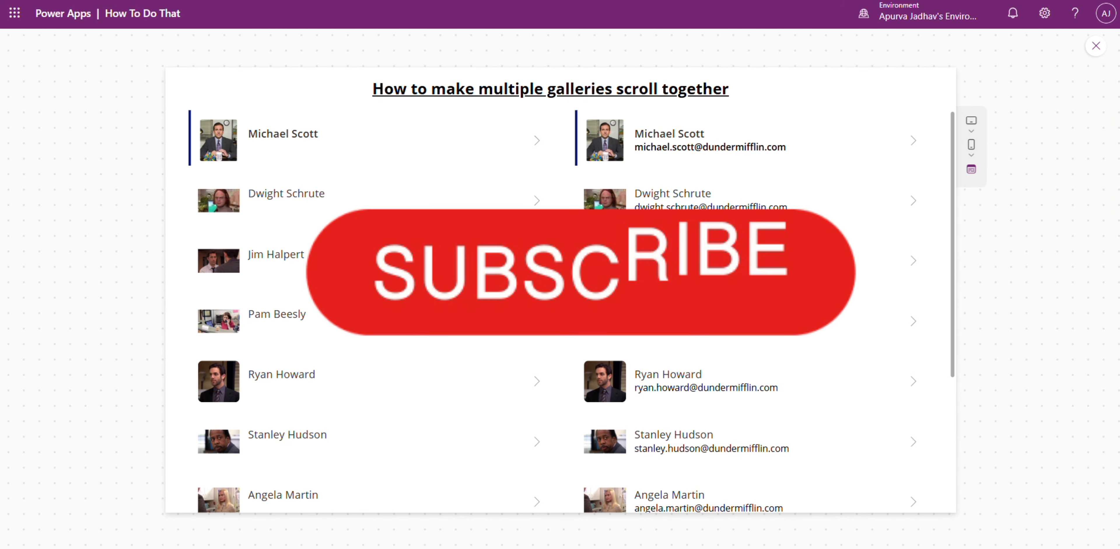
{"action": "scroll", "coordinate": [844, 227], "scroll_direction": "down", "scroll_amount": 2}
{"action": "scroll", "coordinate": [845, 227], "scroll_direction": "down", "scroll_amount": 3}
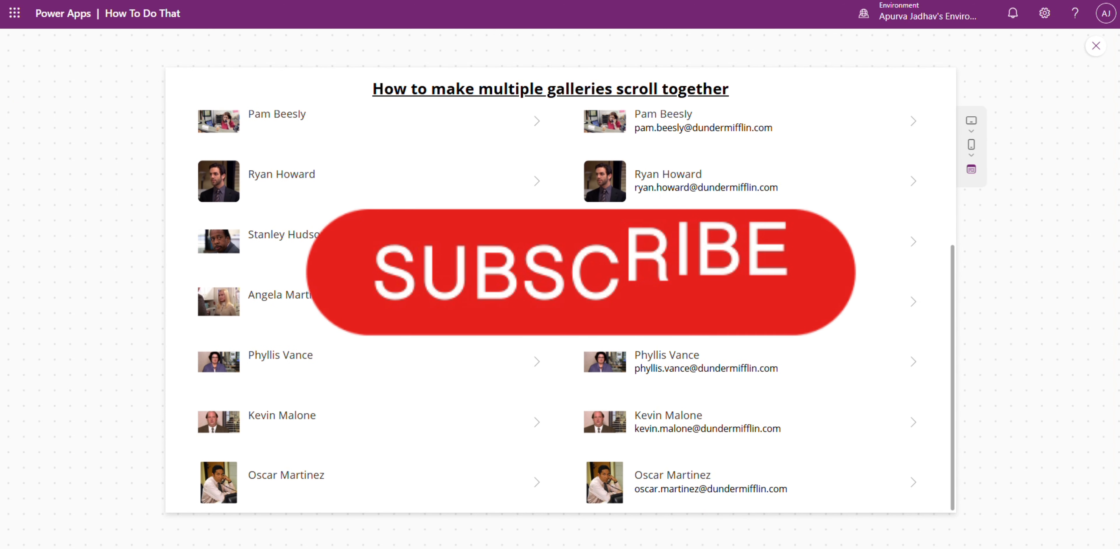
{"action": "scroll", "coordinate": [845, 227], "scroll_direction": "up", "scroll_amount": 4}
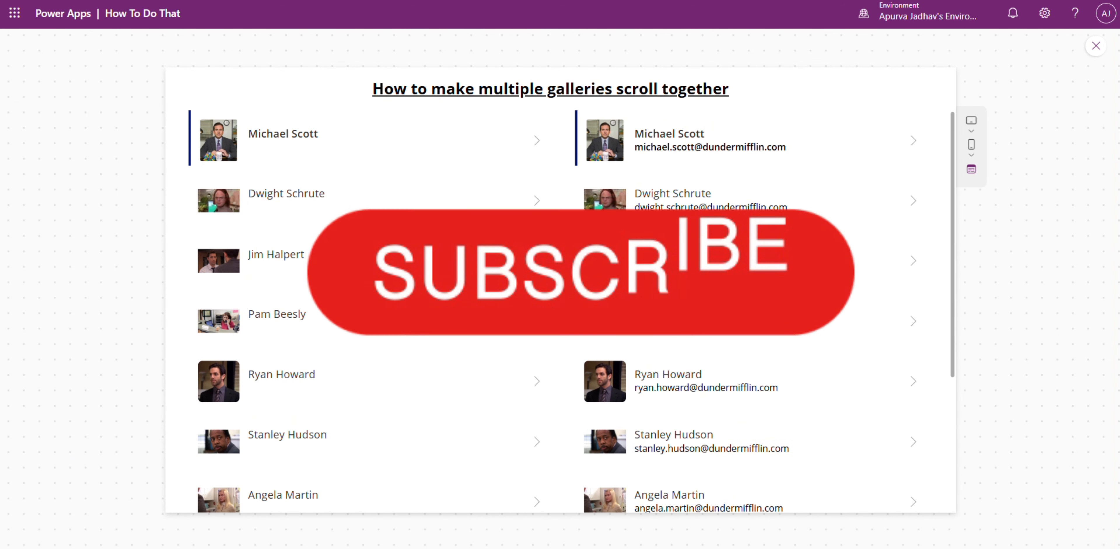
{"action": "scroll", "coordinate": [844, 228], "scroll_direction": "down", "scroll_amount": 4}
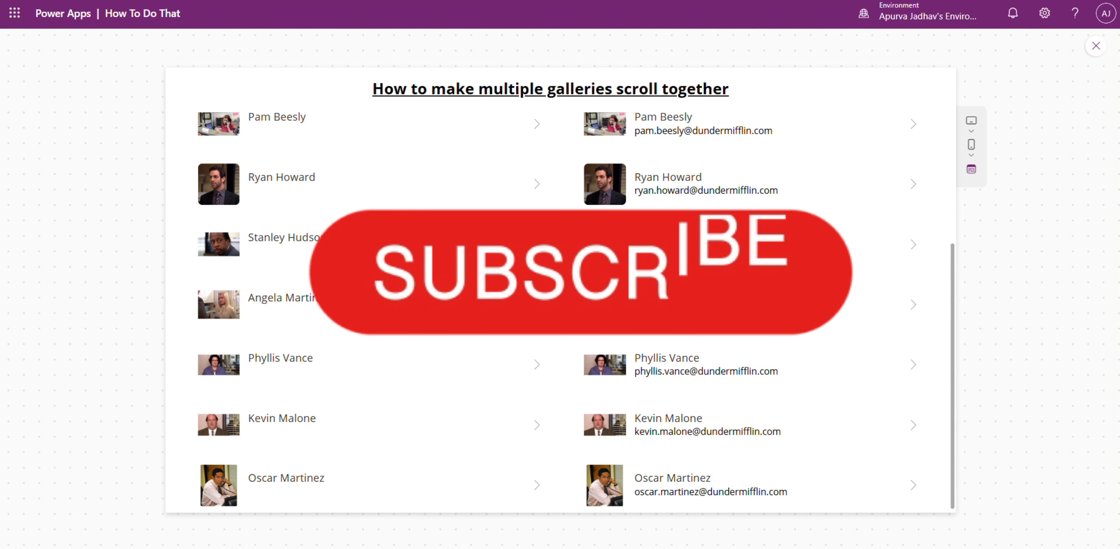
{"action": "scroll", "coordinate": [845, 228], "scroll_direction": "up", "scroll_amount": 4}
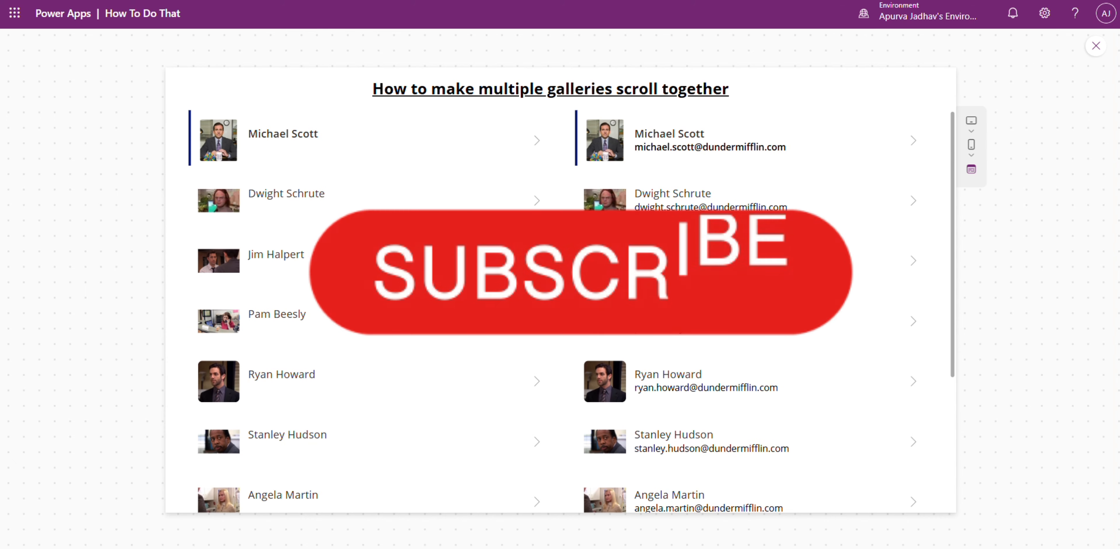
{"action": "scroll", "coordinate": [572, 311], "scroll_direction": "down", "scroll_amount": 4}
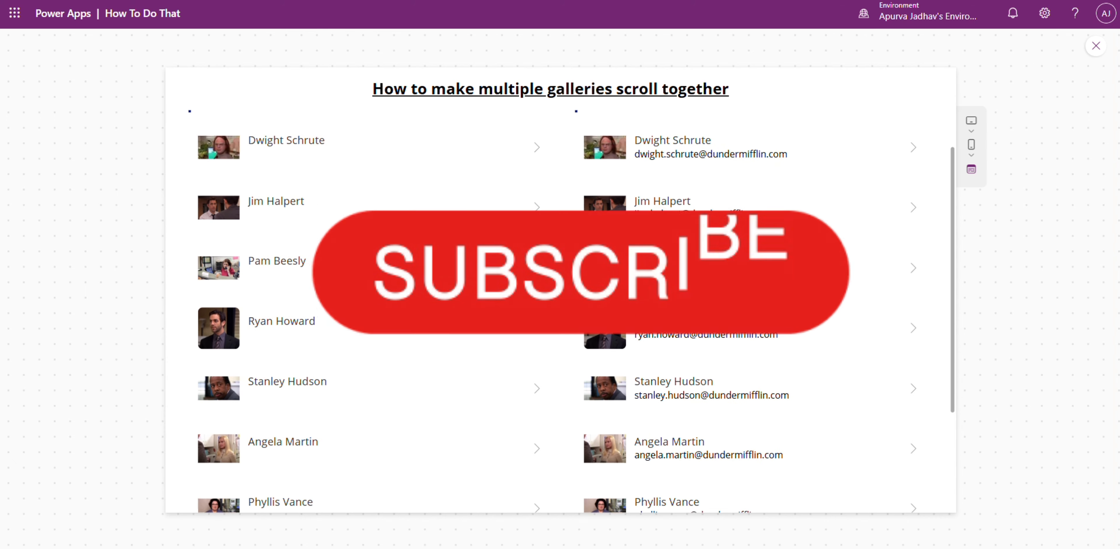
{"action": "scroll", "coordinate": [571, 311], "scroll_direction": "up", "scroll_amount": 3}
{"action": "scroll", "coordinate": [959, 235], "scroll_direction": "up", "scroll_amount": 1}
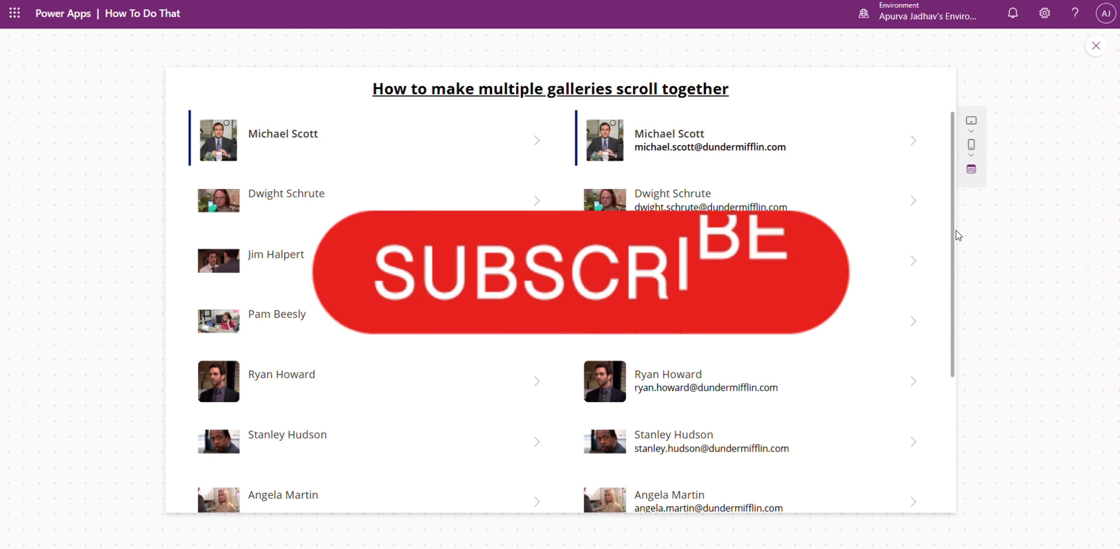